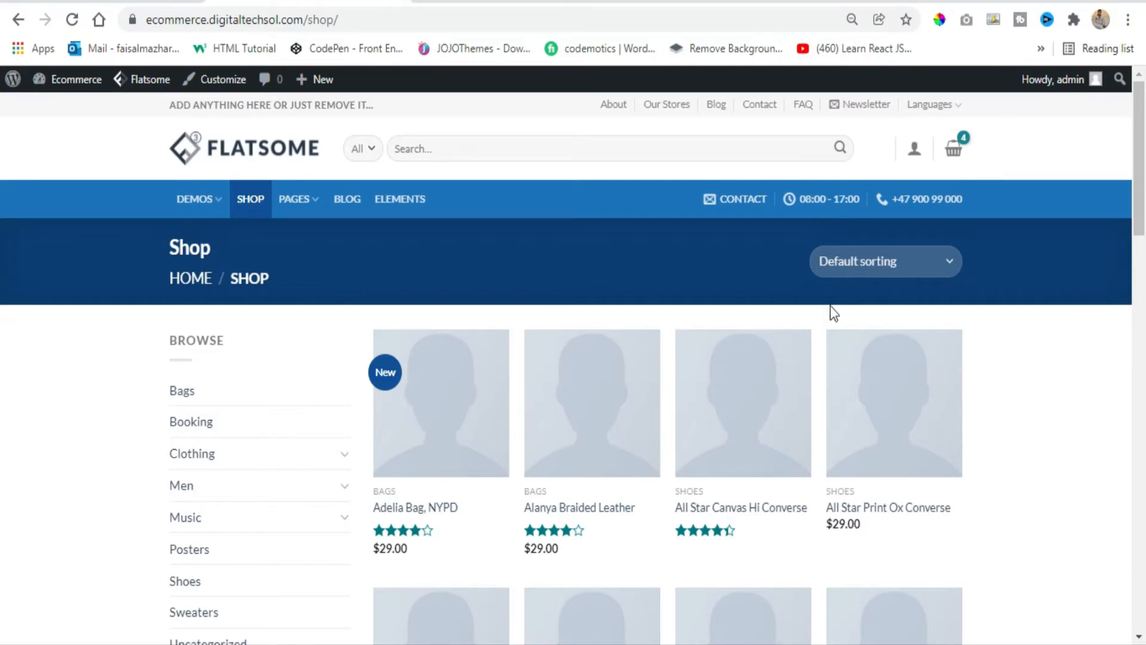
drag(353, 20, 144, 19)
click(373, 20)
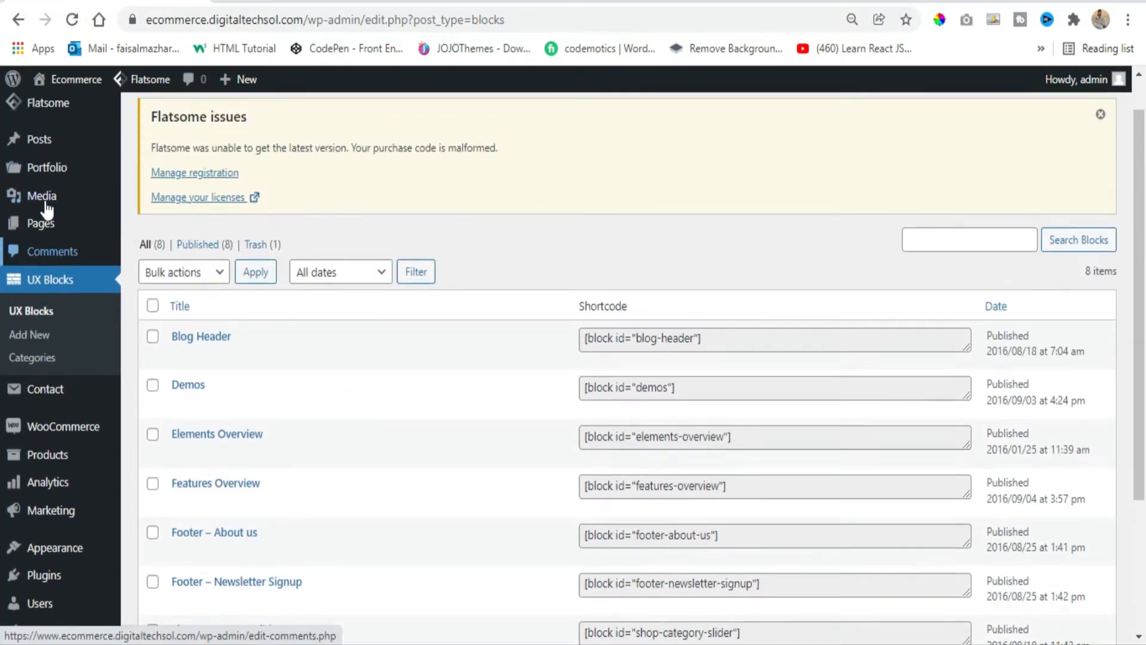
- Add a new UX block titled "Shop Page Banner" and publish it
mouse_move(31, 120)
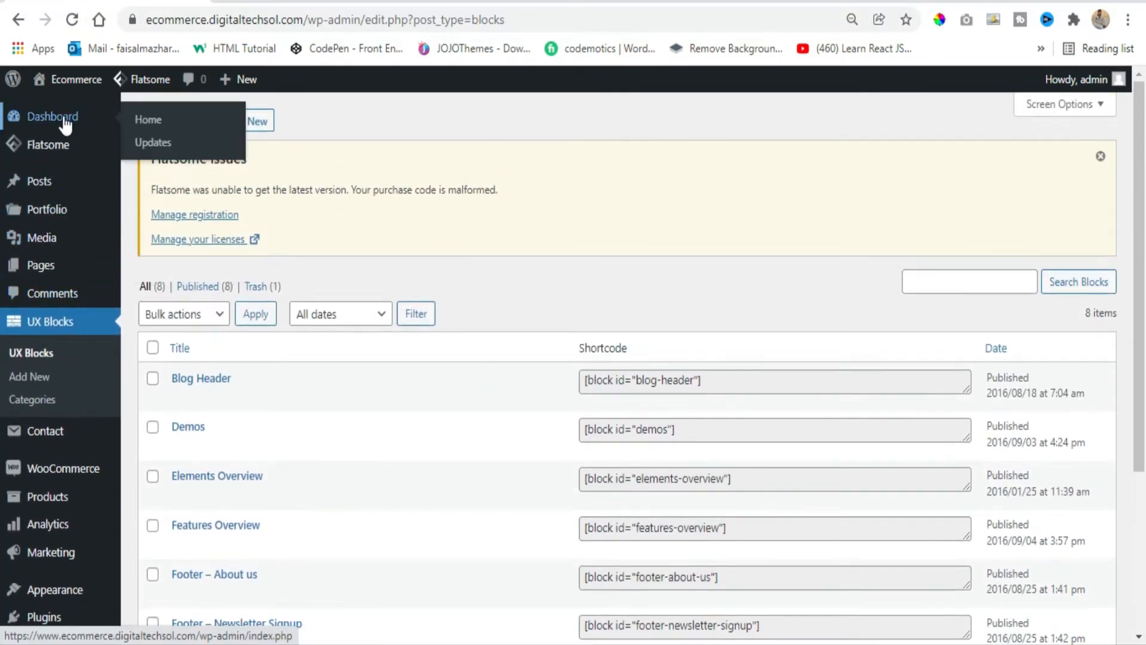
scroll(69, 289, down, 4)
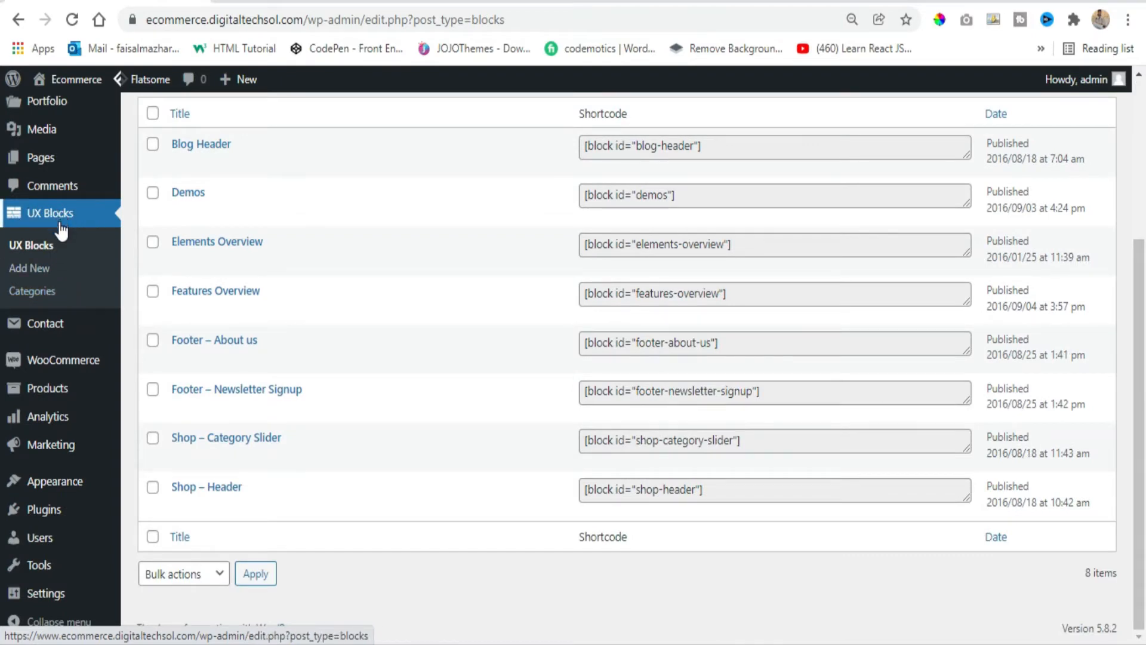
click(40, 268)
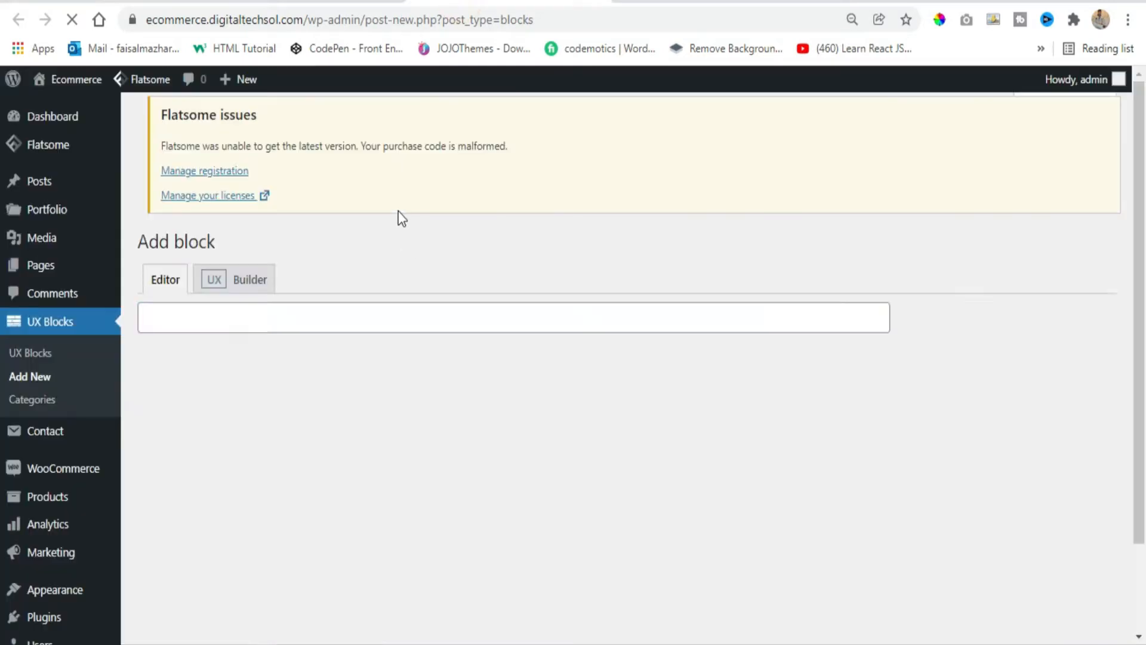
scroll(279, 311, down, 1)
scroll(281, 262, down, 1)
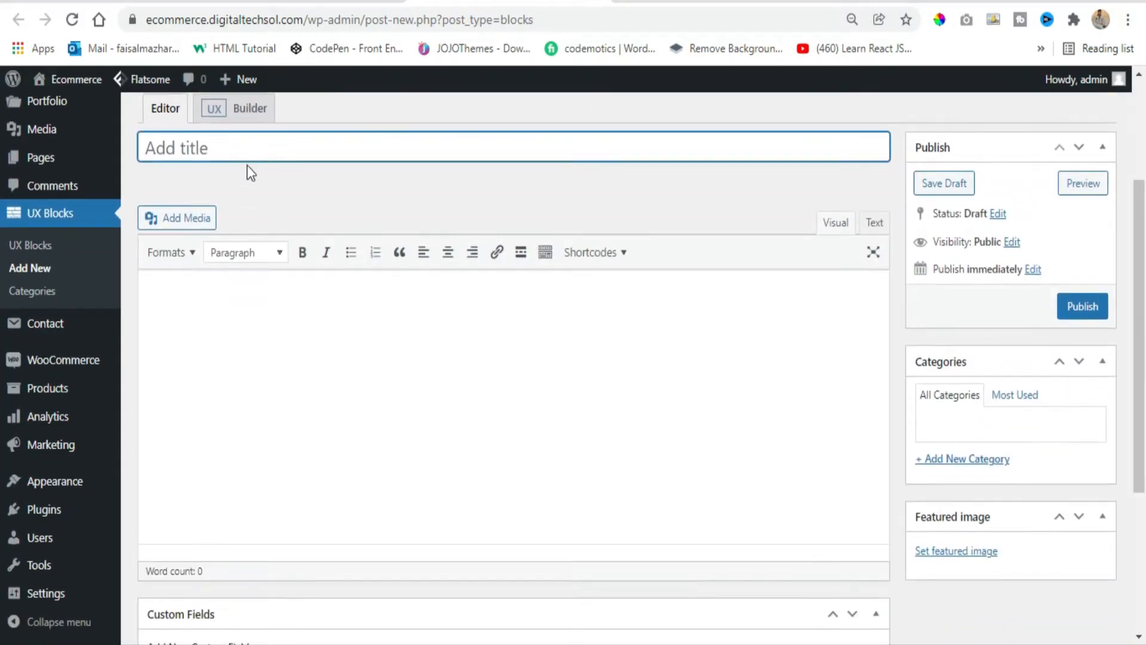
click(233, 154)
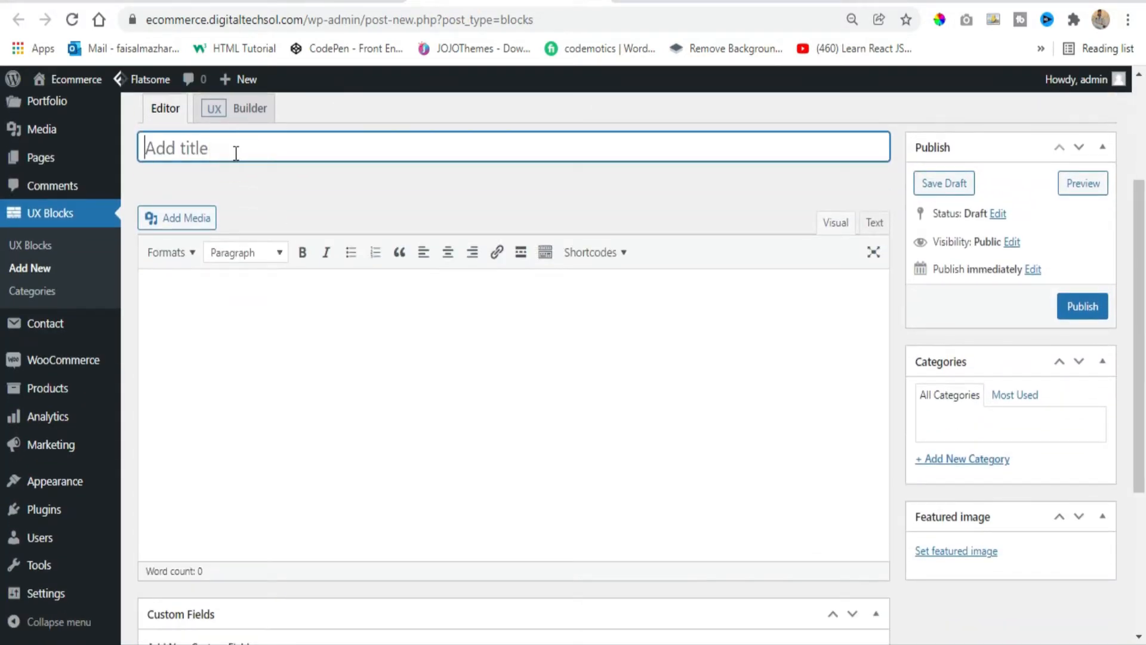
text(Shop)
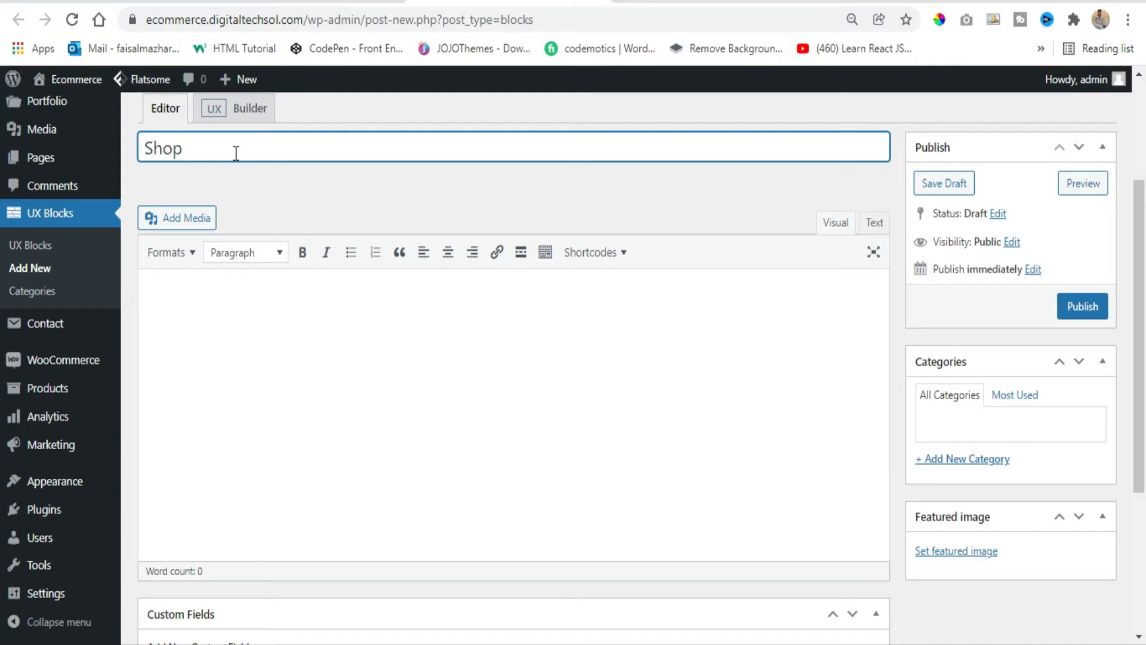
text( Page Banner)
key(ctrl+a)
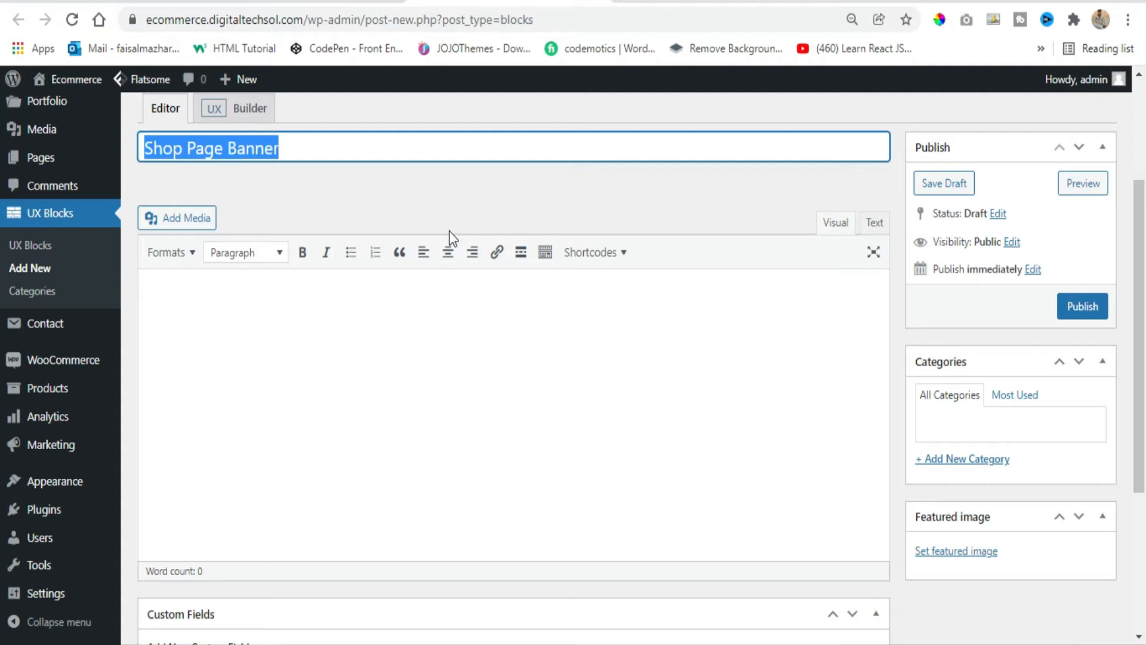
click(1086, 309)
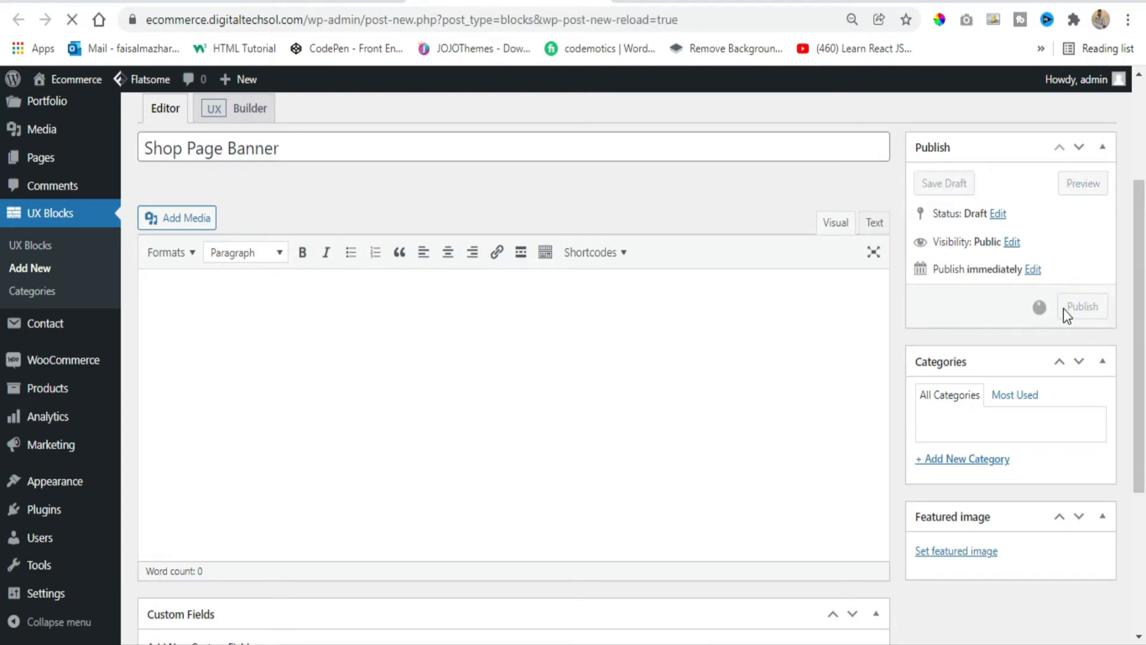
- Copy the shortcode of the Shop Page Banner block
scroll(661, 367, down, 4)
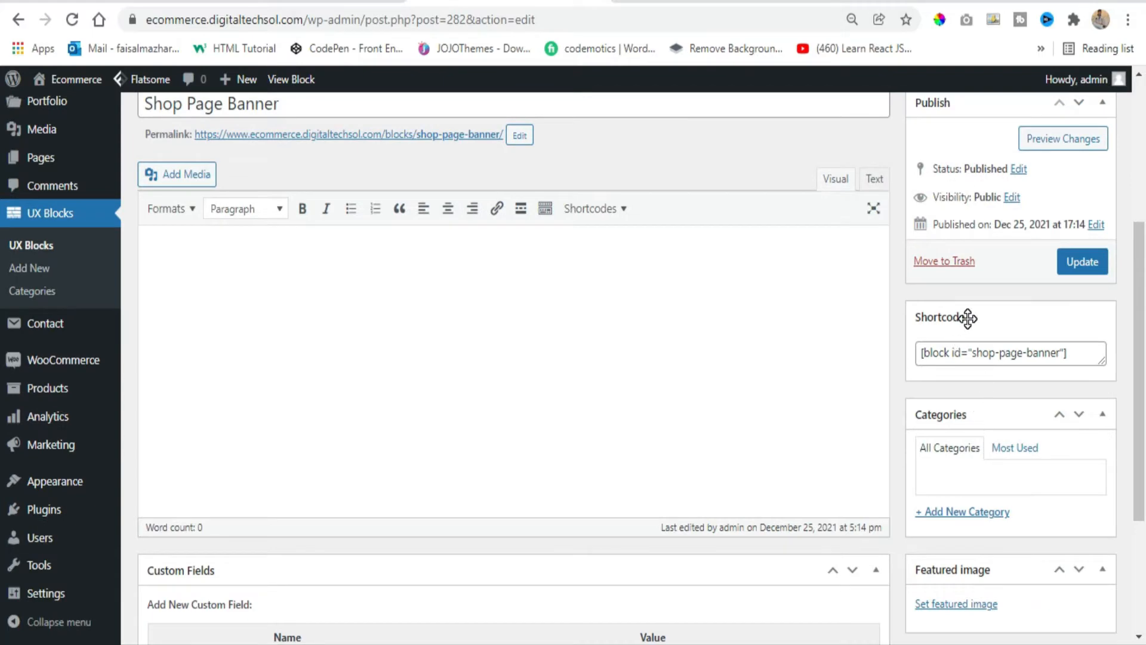
click(979, 369)
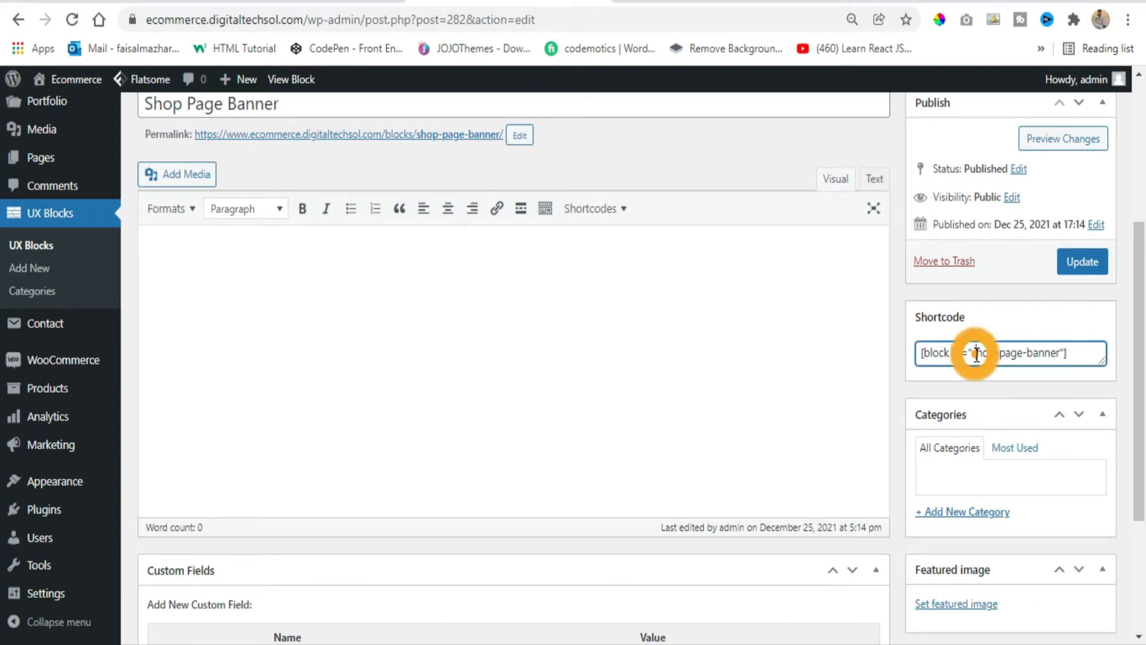
triple_click(979, 368)
right_click(979, 367)
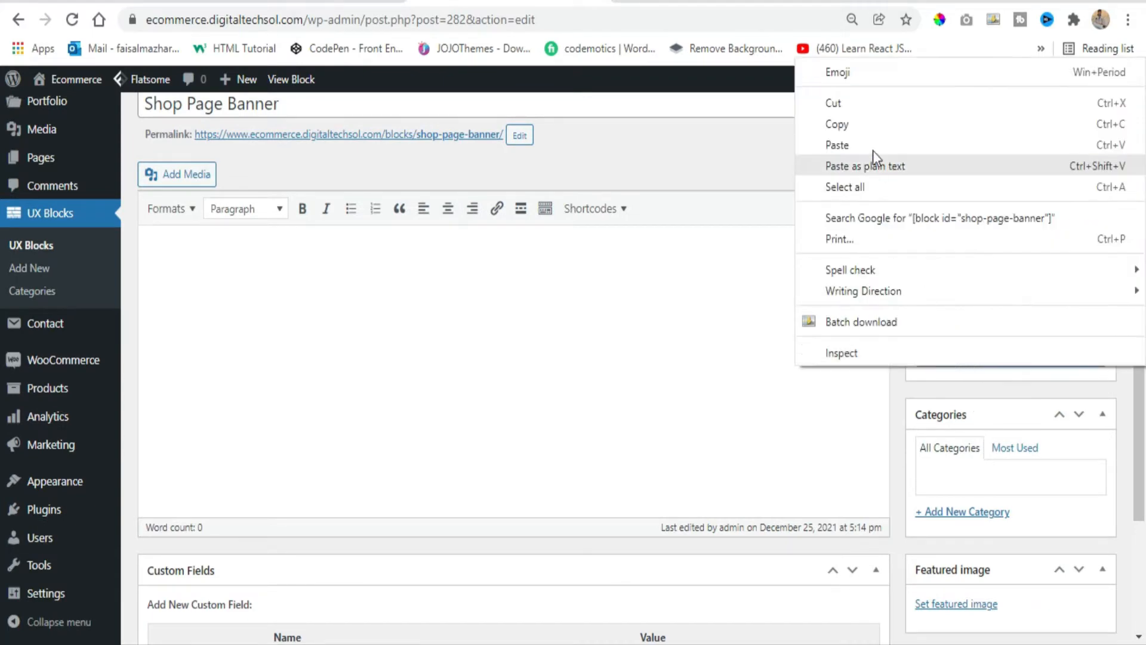
click(843, 123)
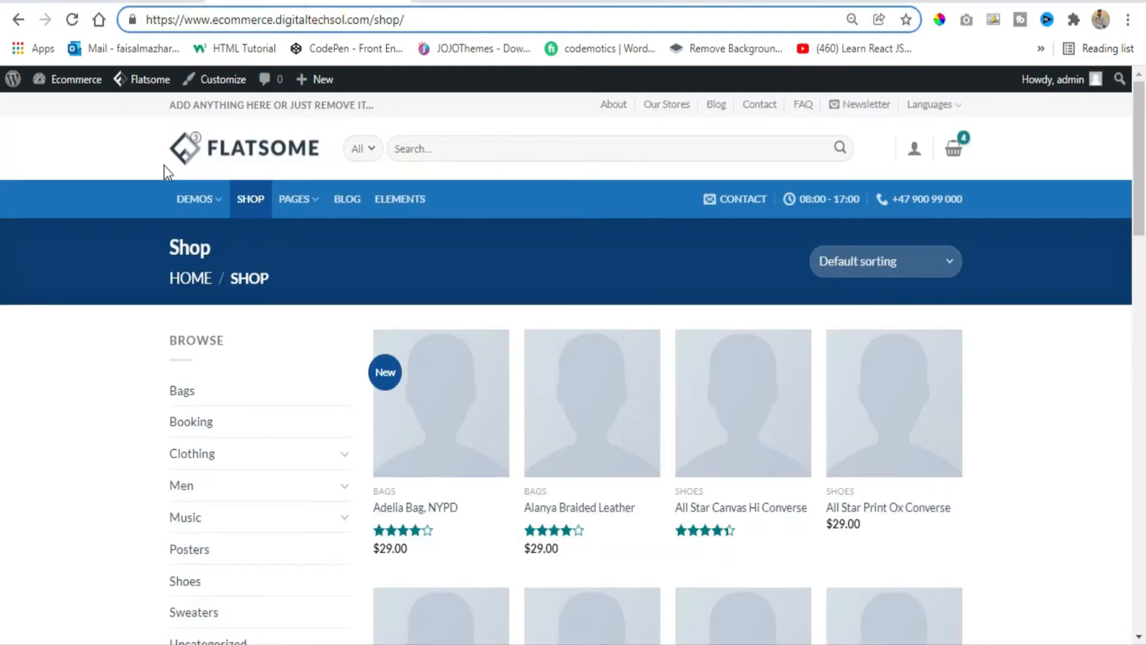
- Open the theme customizer for the shop page in a separate browser tab
mouse_move(238, 89)
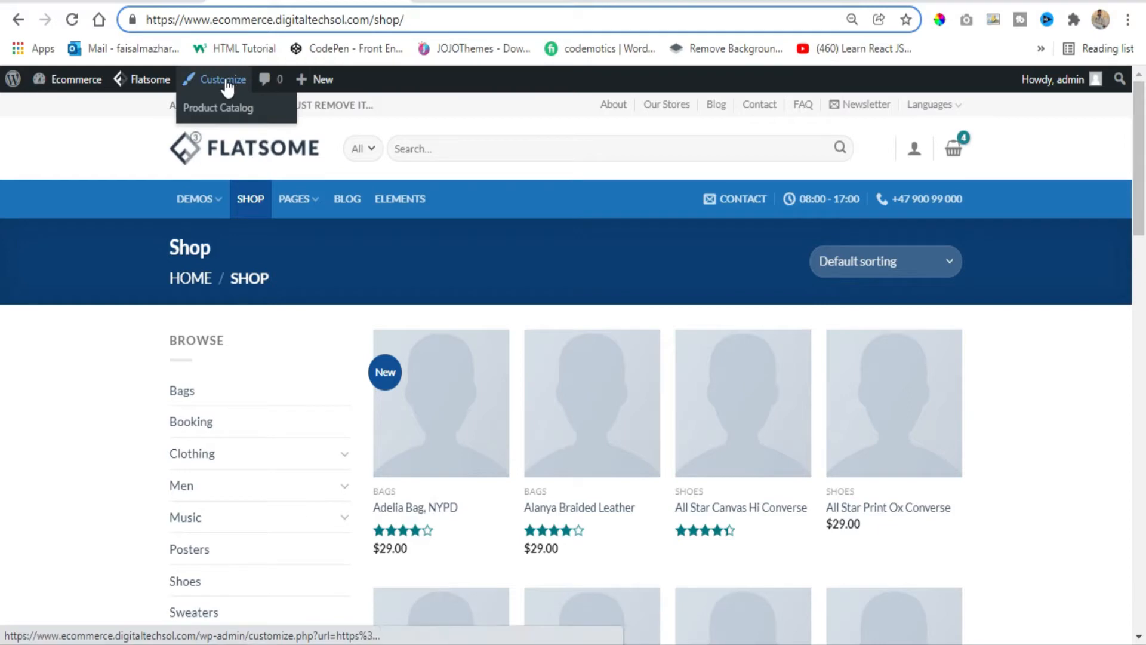
right_click(226, 84)
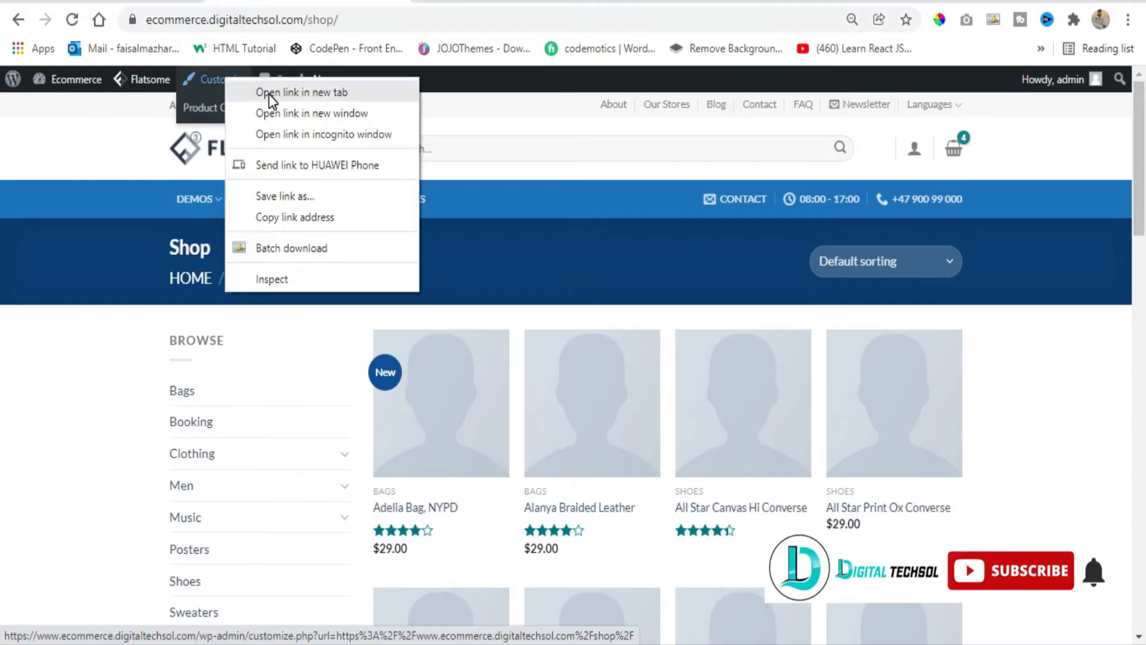
click(209, 79)
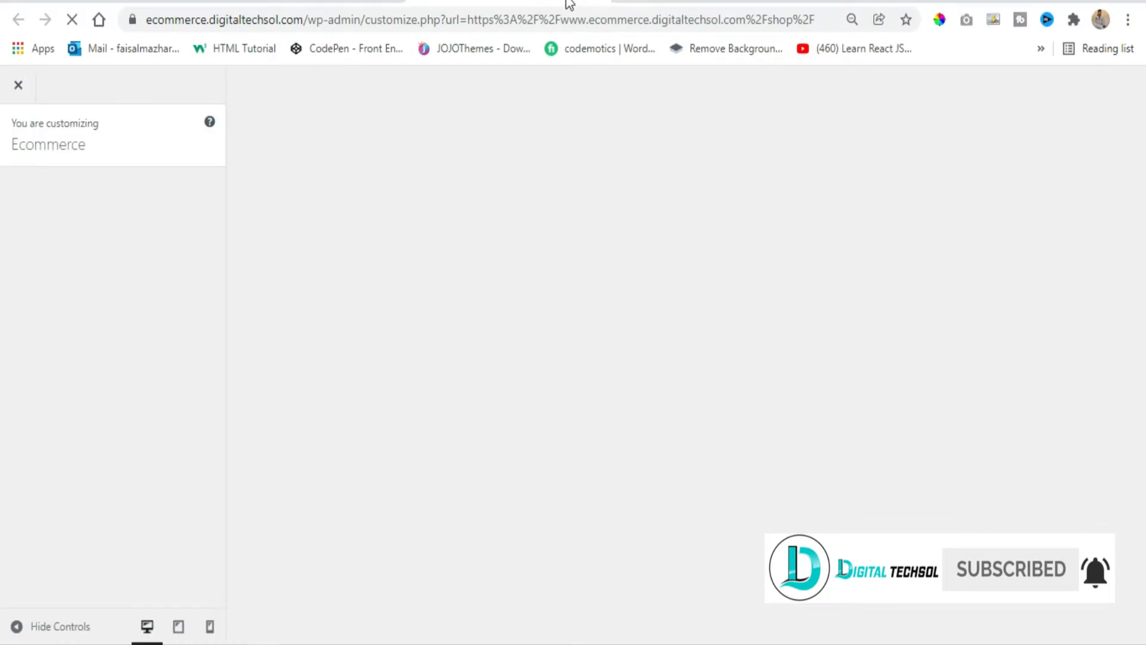
click(302, 2)
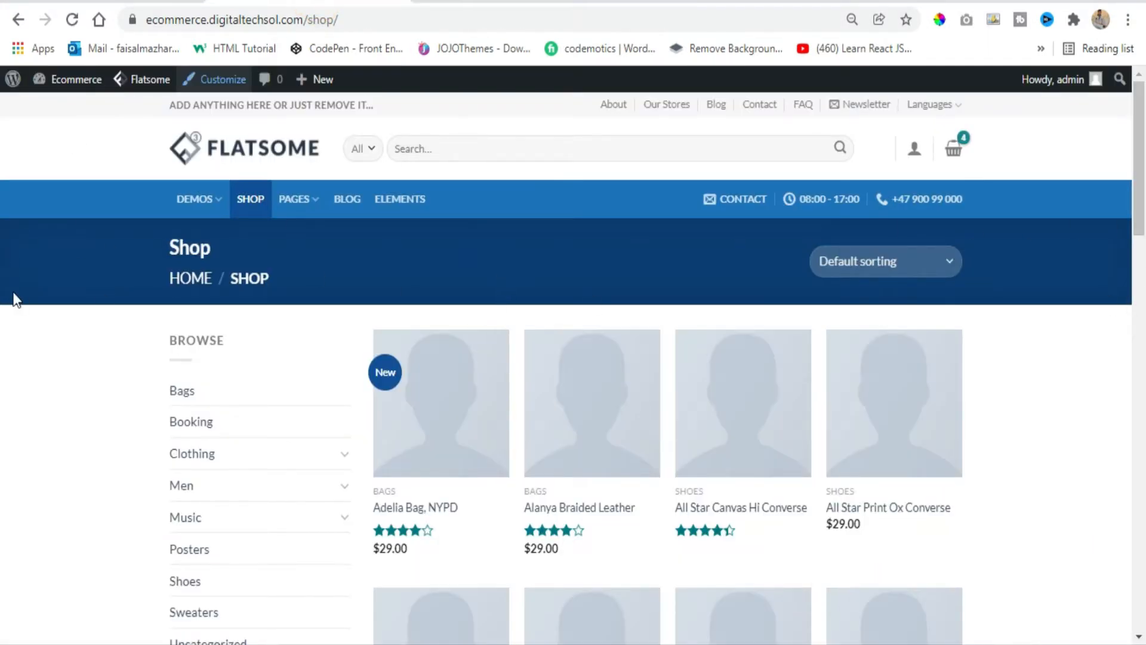
click(486, 2)
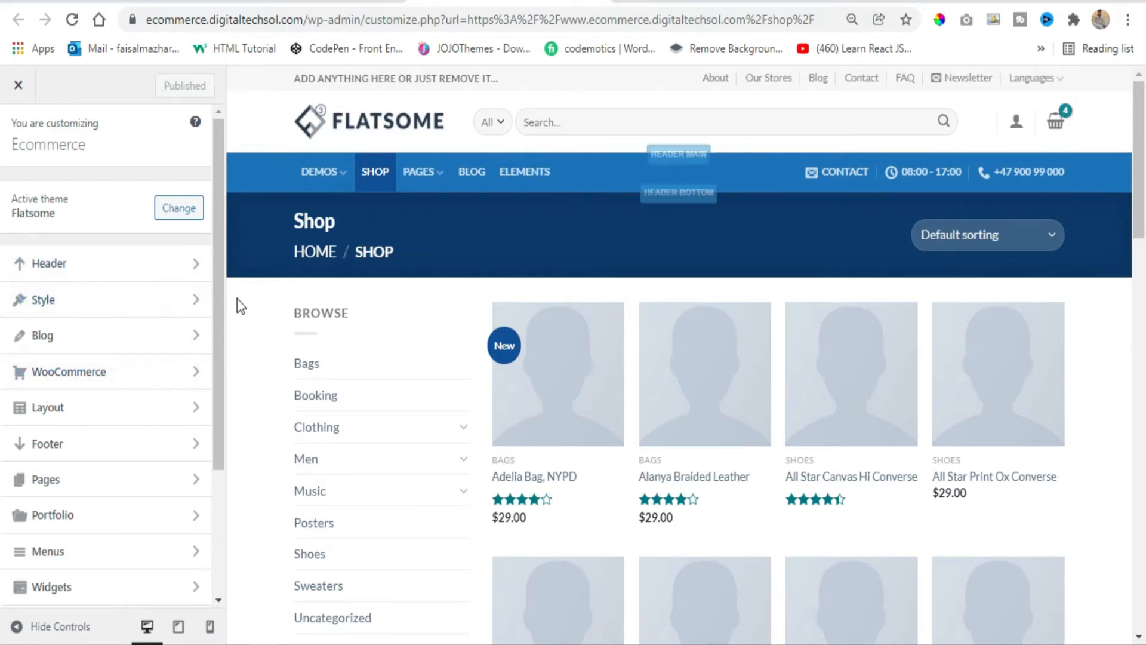
- In the WooCommerce product catalog settings, enter [block id="shop-page-banner"] as the Shop Page Header and publish the change
click(157, 377)
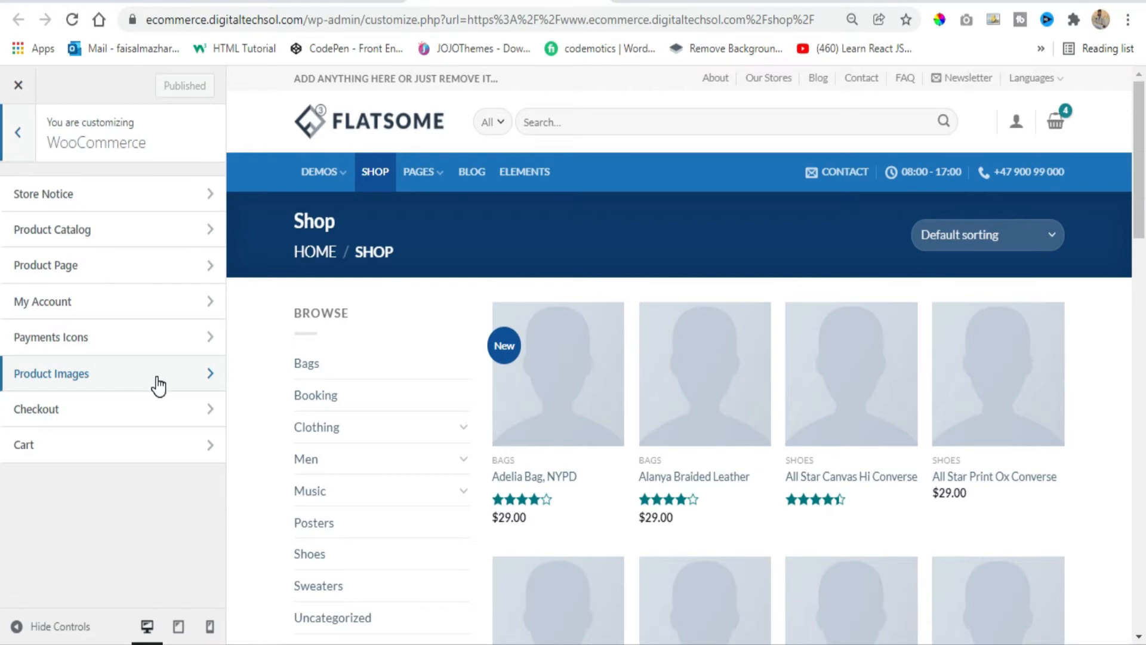
click(196, 234)
scroll(77, 403, down, 2)
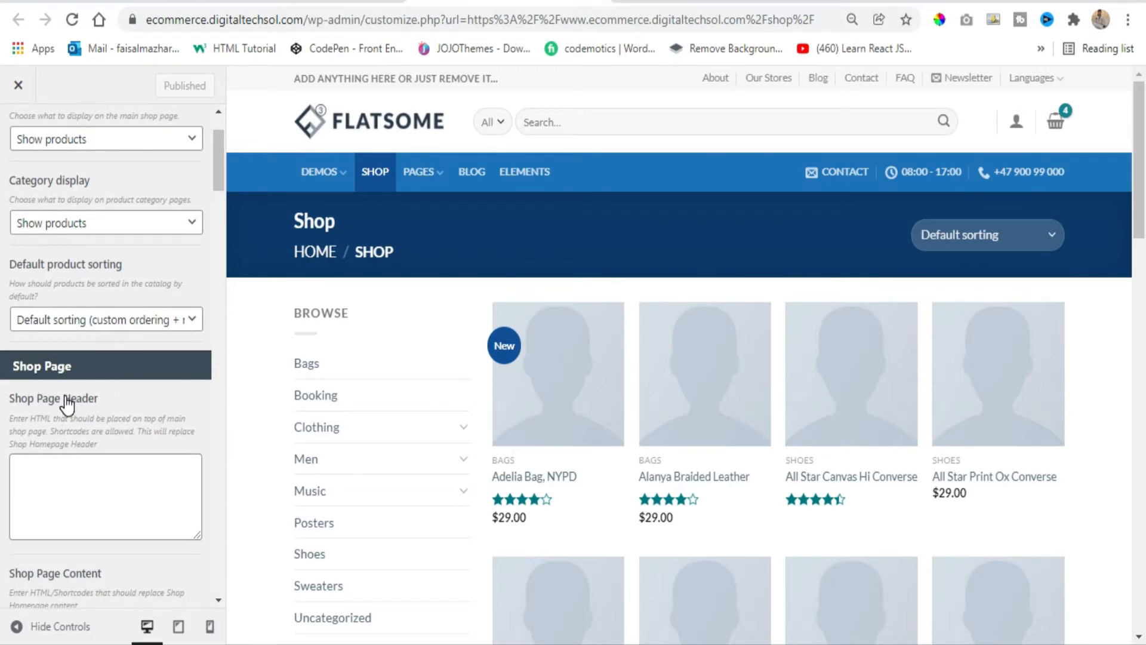
click(106, 475)
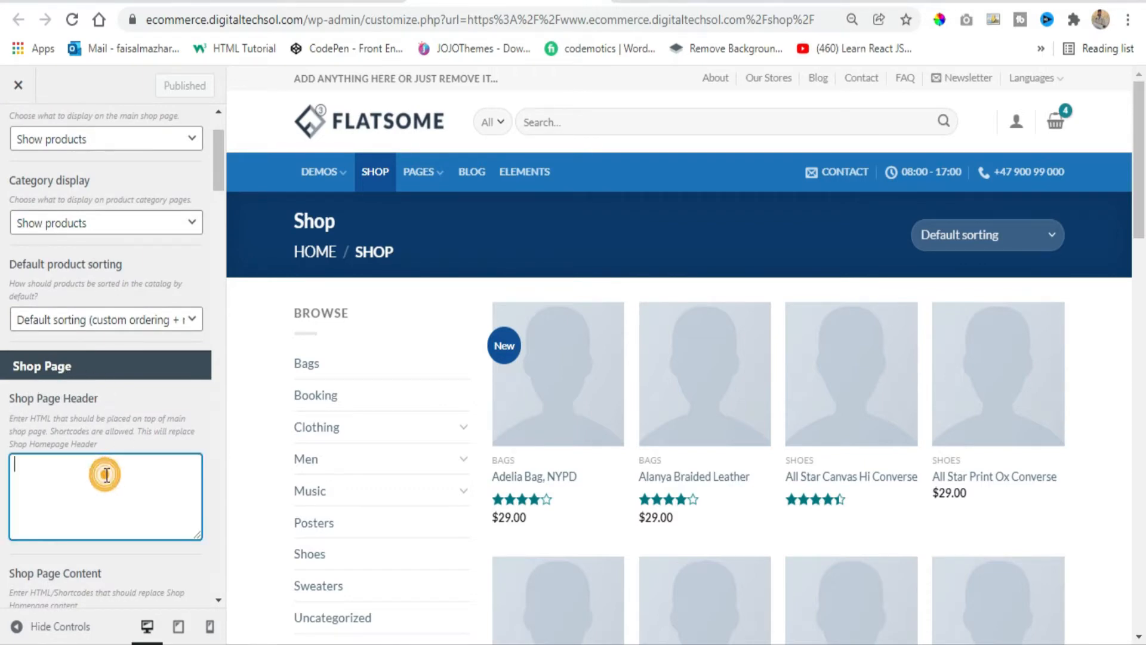
text([block id="shop-page-banner"])
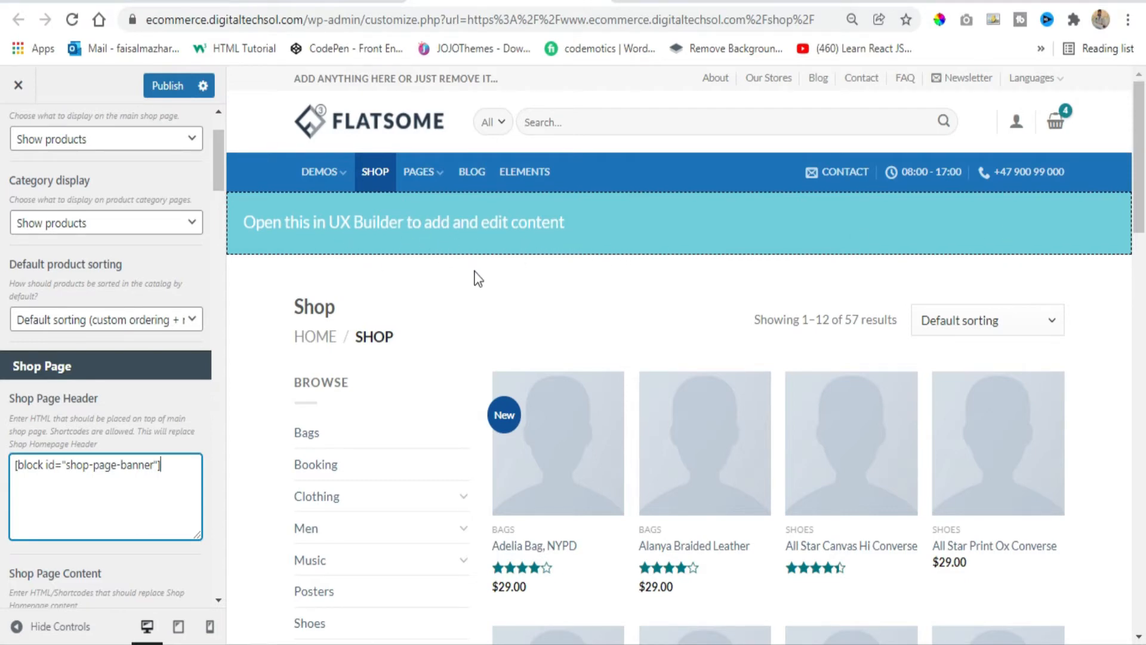
click(165, 93)
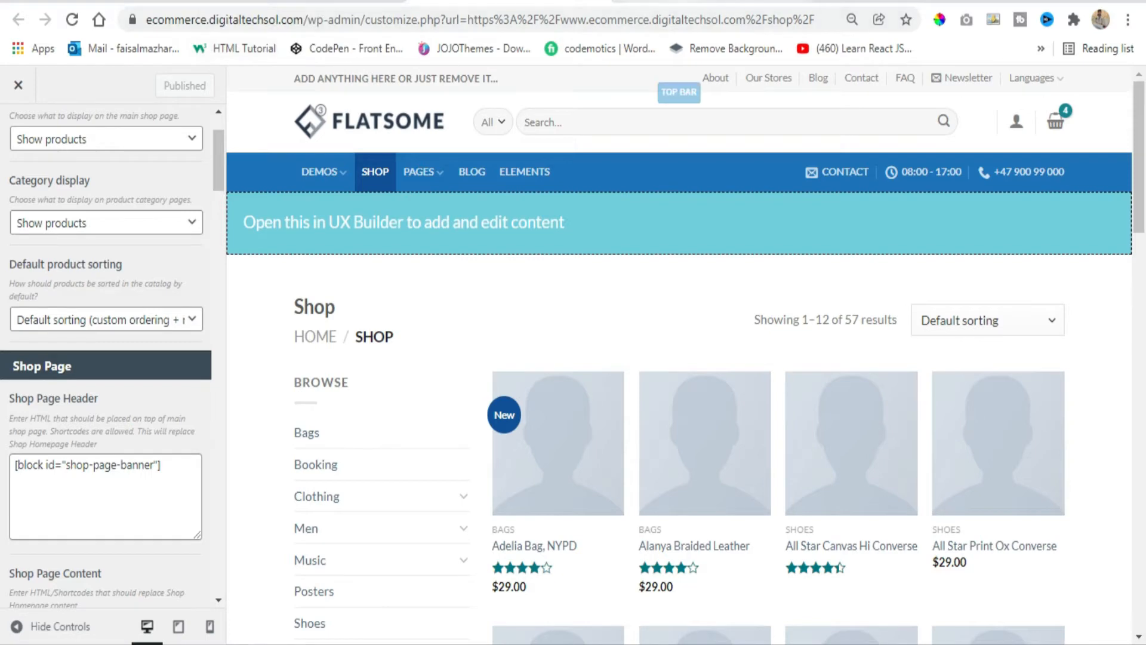
- Return to the Shop Page Banner block's edit page and open the block in UX Builder
click(681, 3)
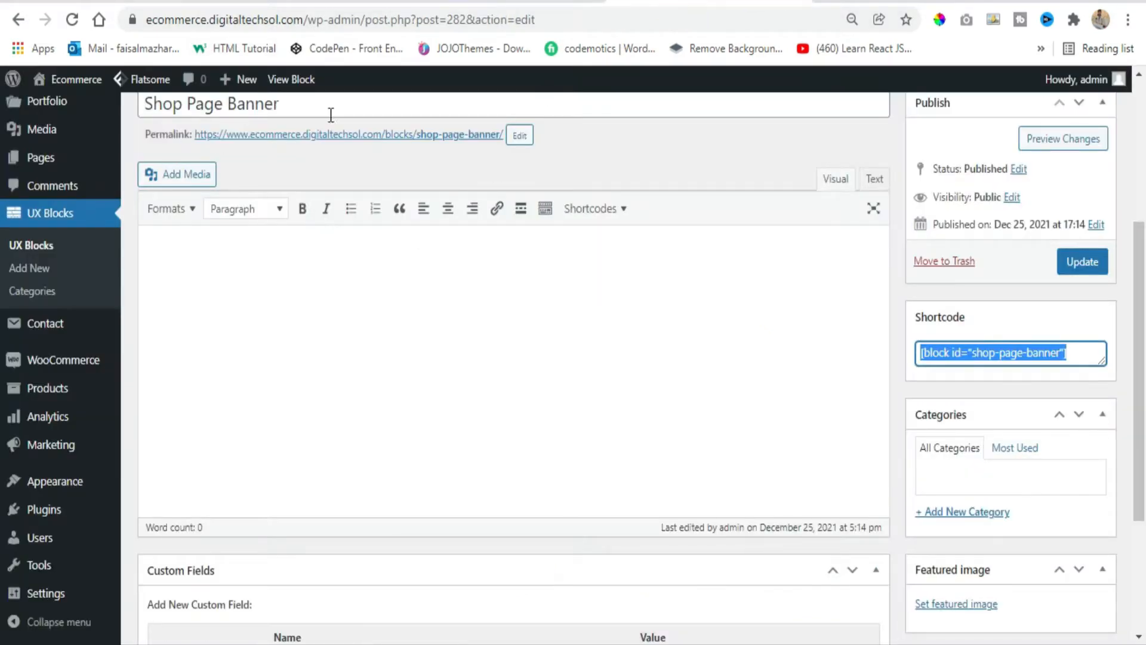
scroll(312, 194, up, 2)
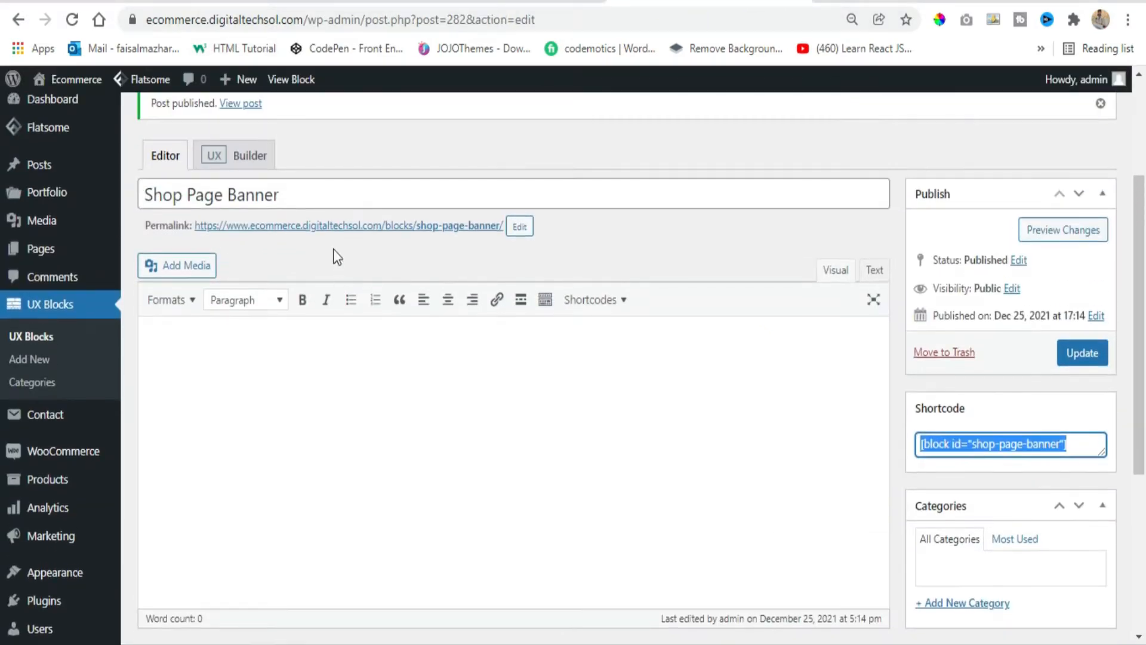
click(238, 165)
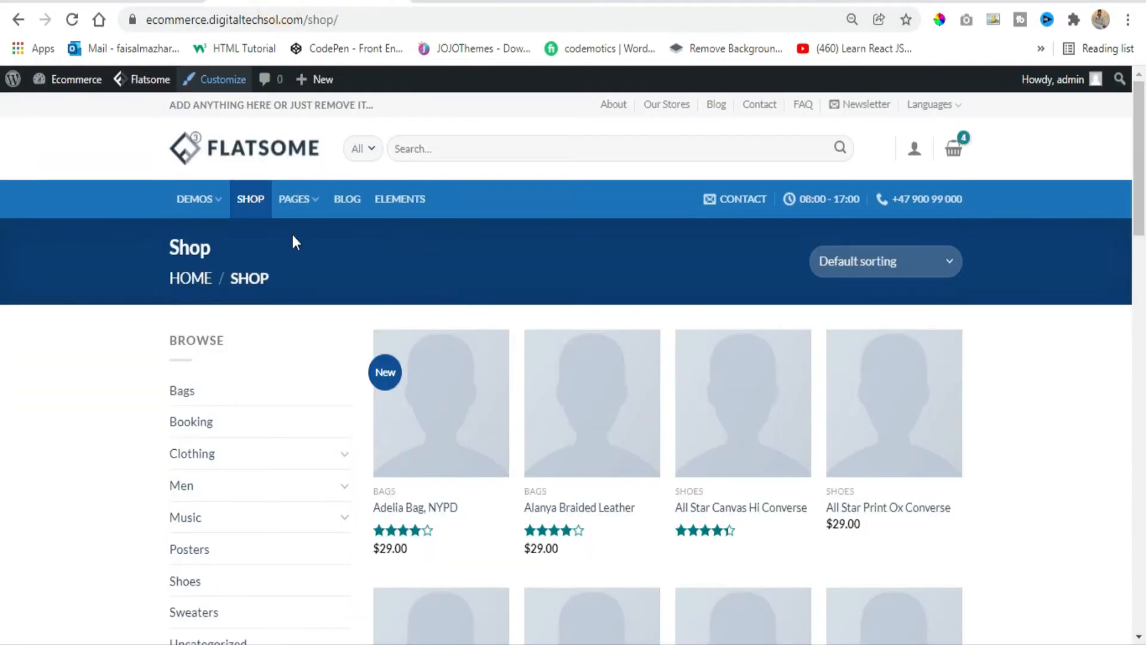
- Reload the live shop page and examine the banner area above the product list
click(487, 332)
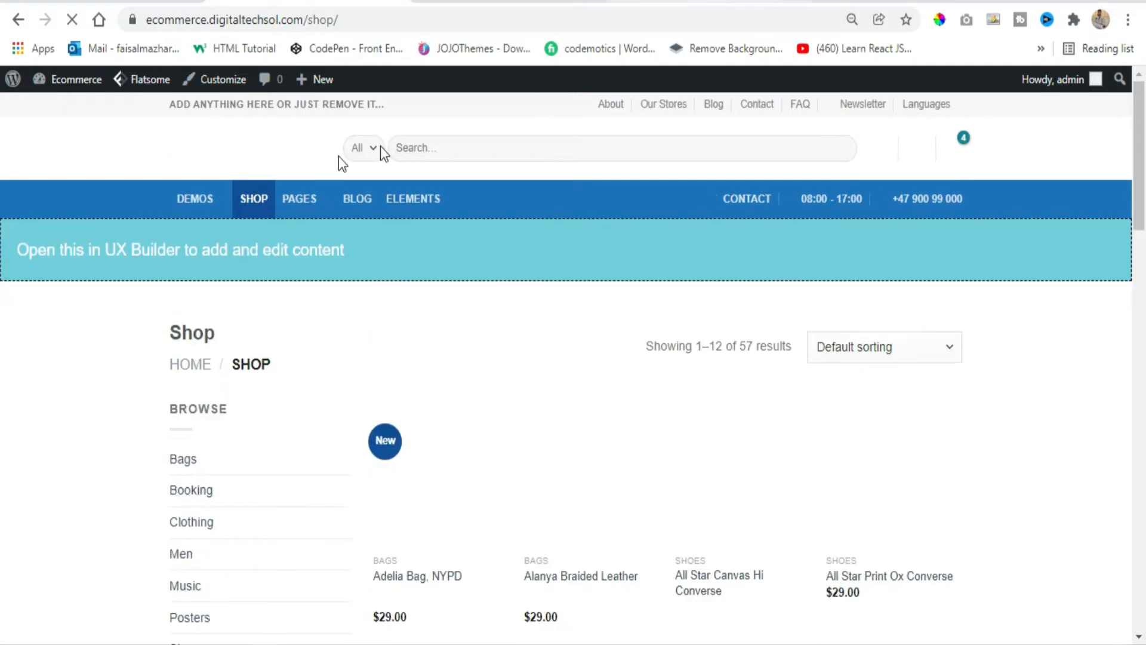
triple_click(115, 255)
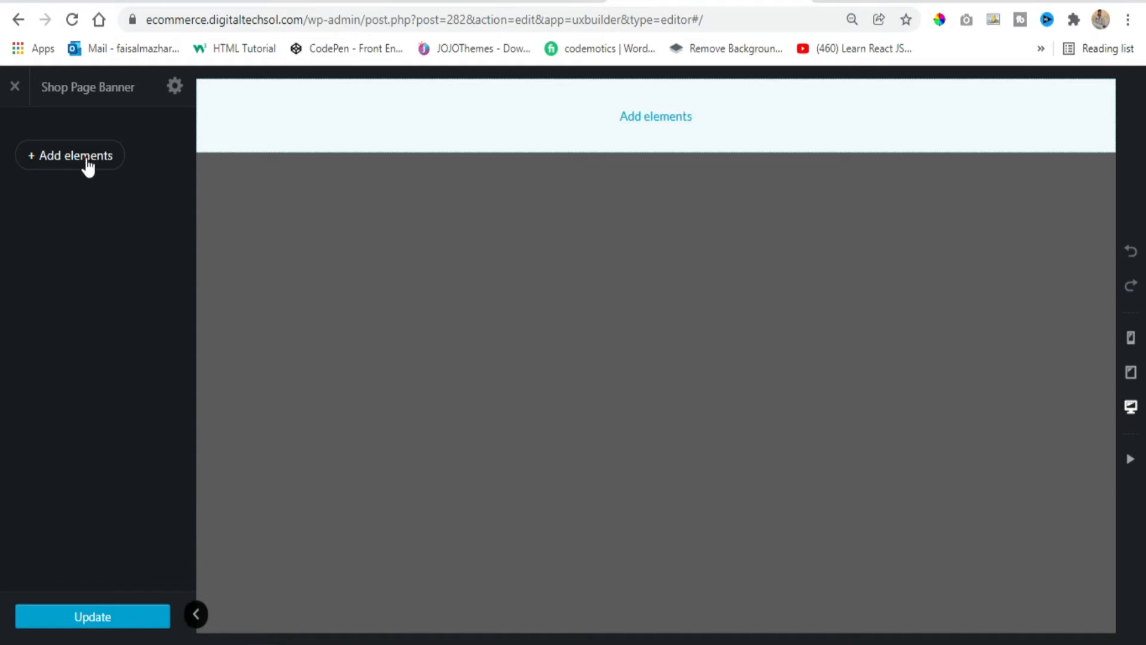
- Add a Row element to the empty Shop Page Banner block using the One Column preset
click(655, 120)
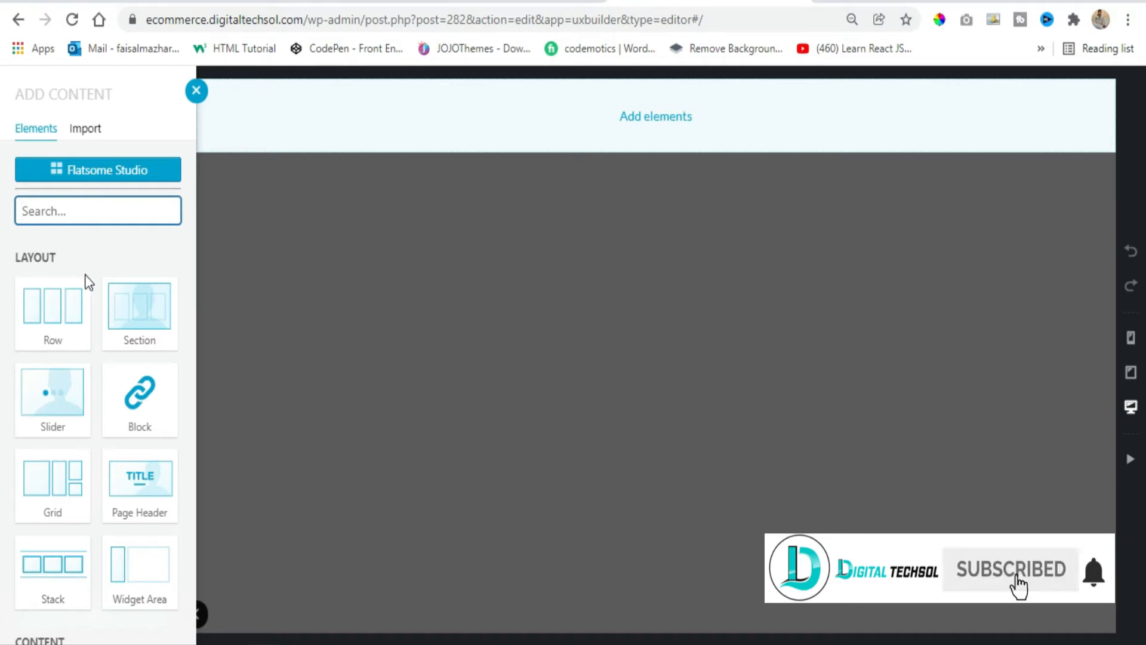
click(56, 318)
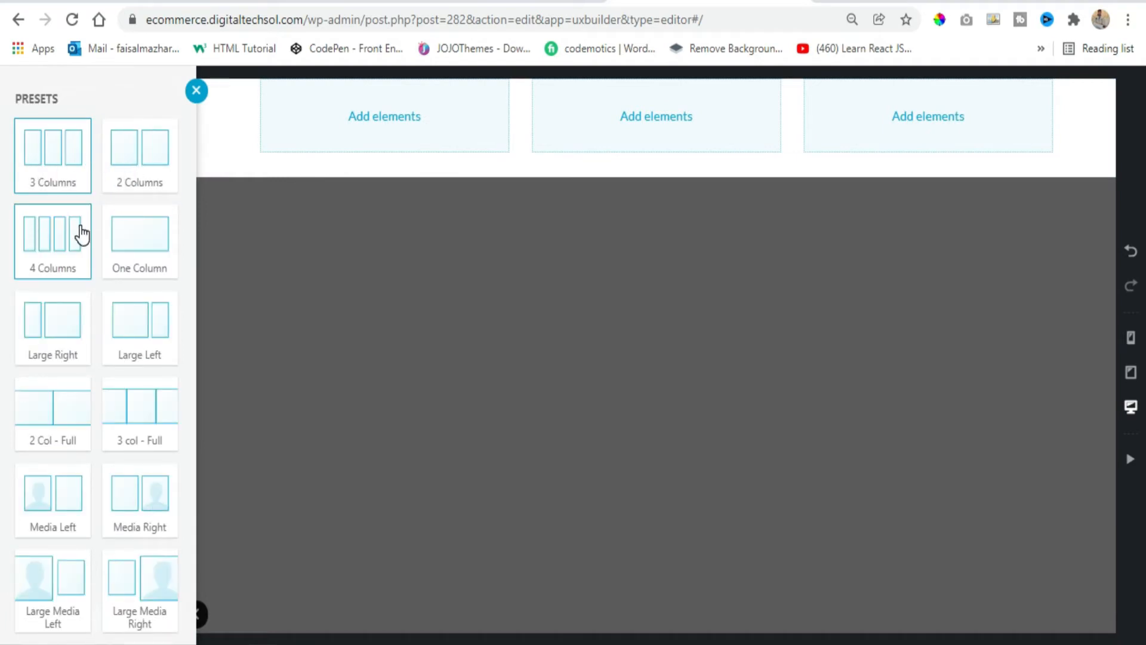
scroll(60, 298, down, 2)
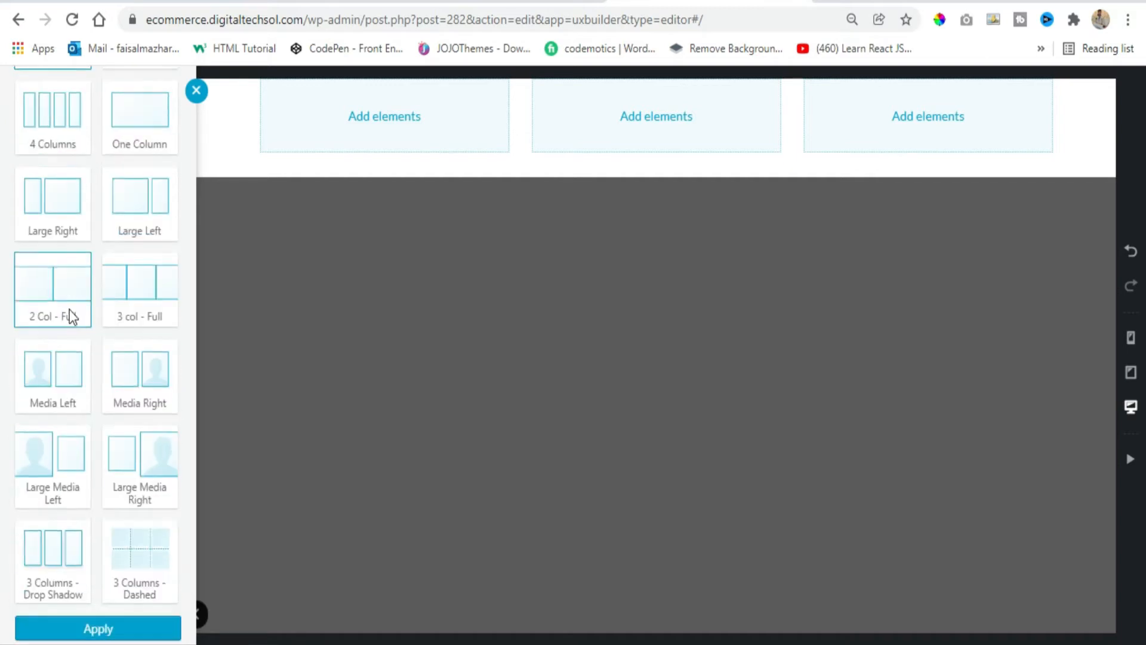
scroll(84, 340, up, 3)
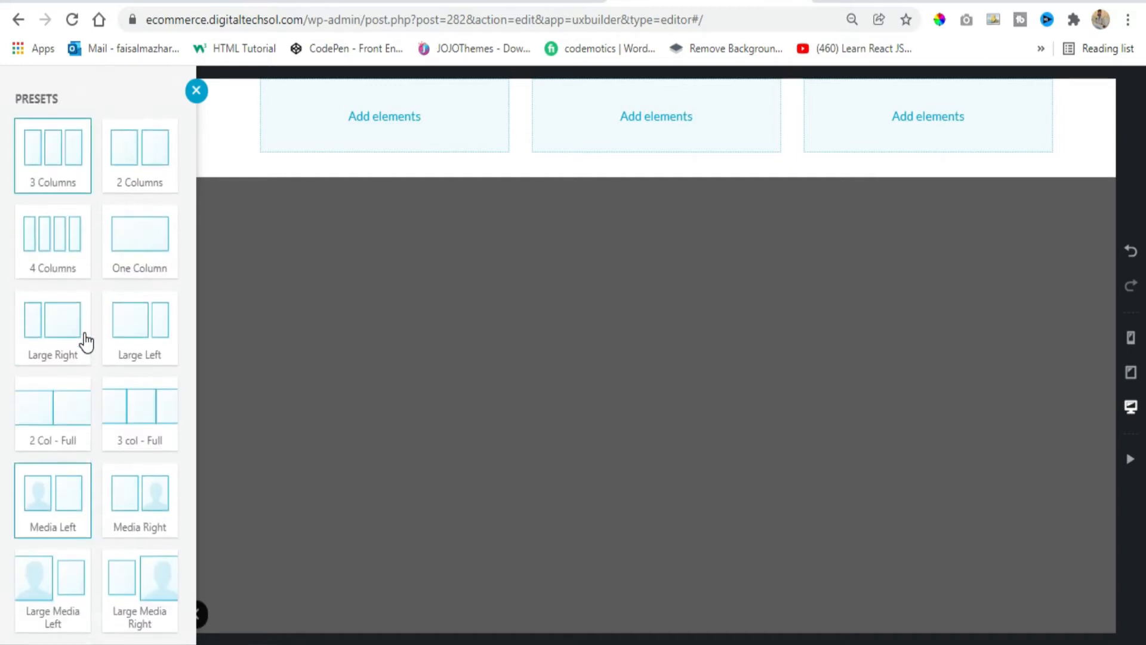
click(154, 243)
- Set the new row's column spacing to Collapse in its options
click(653, 119)
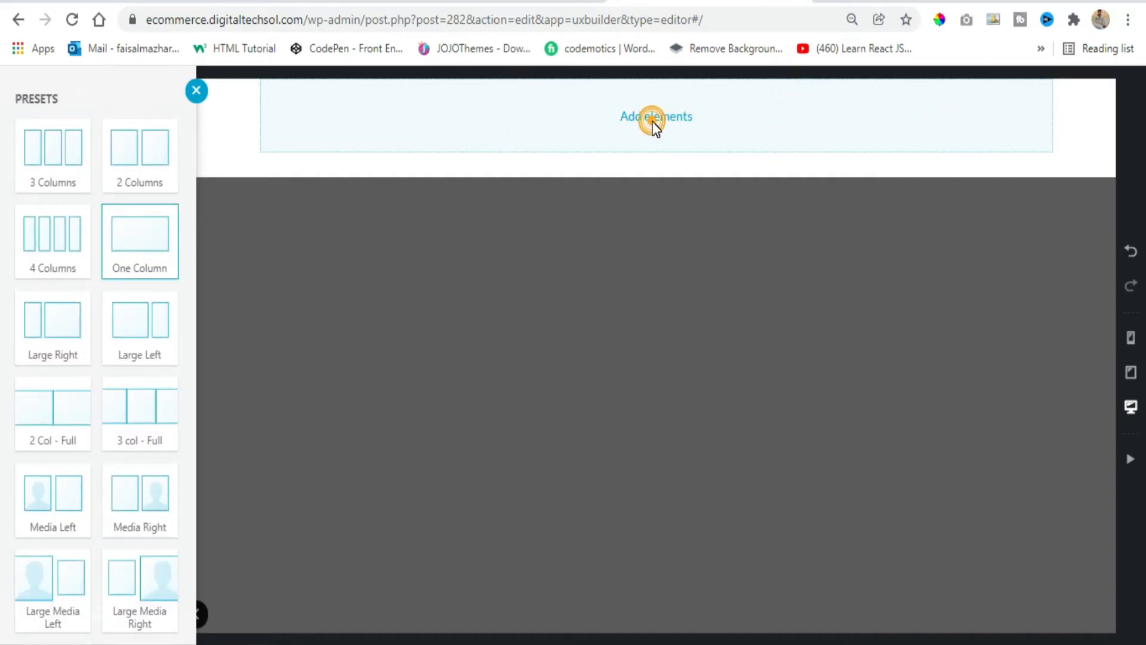
click(654, 119)
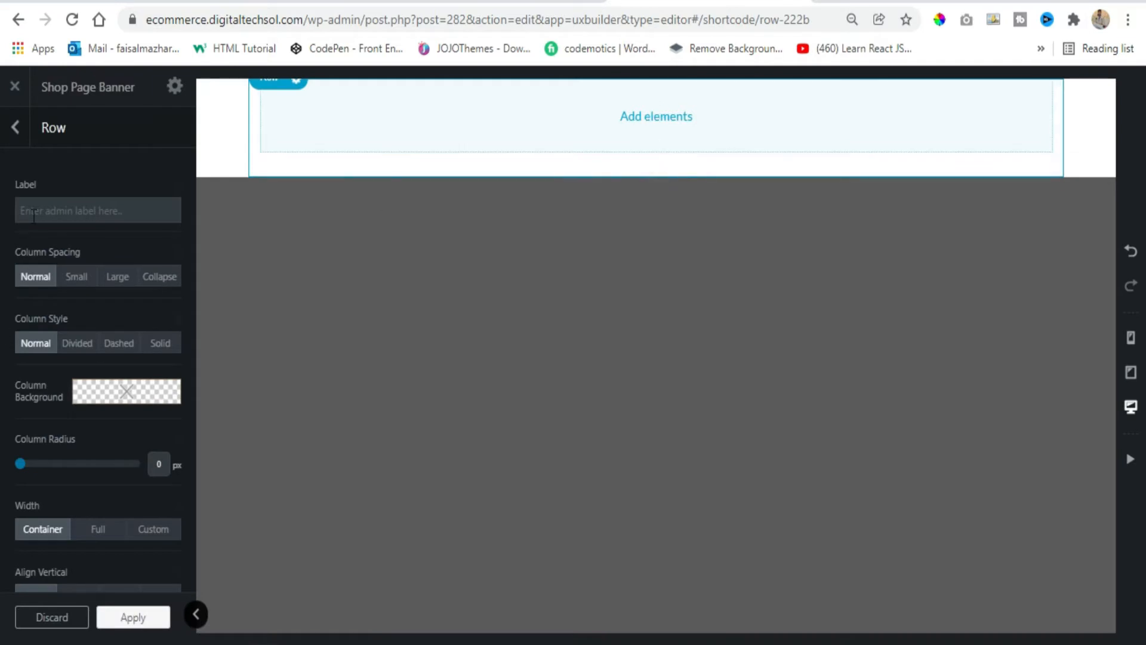
click(171, 277)
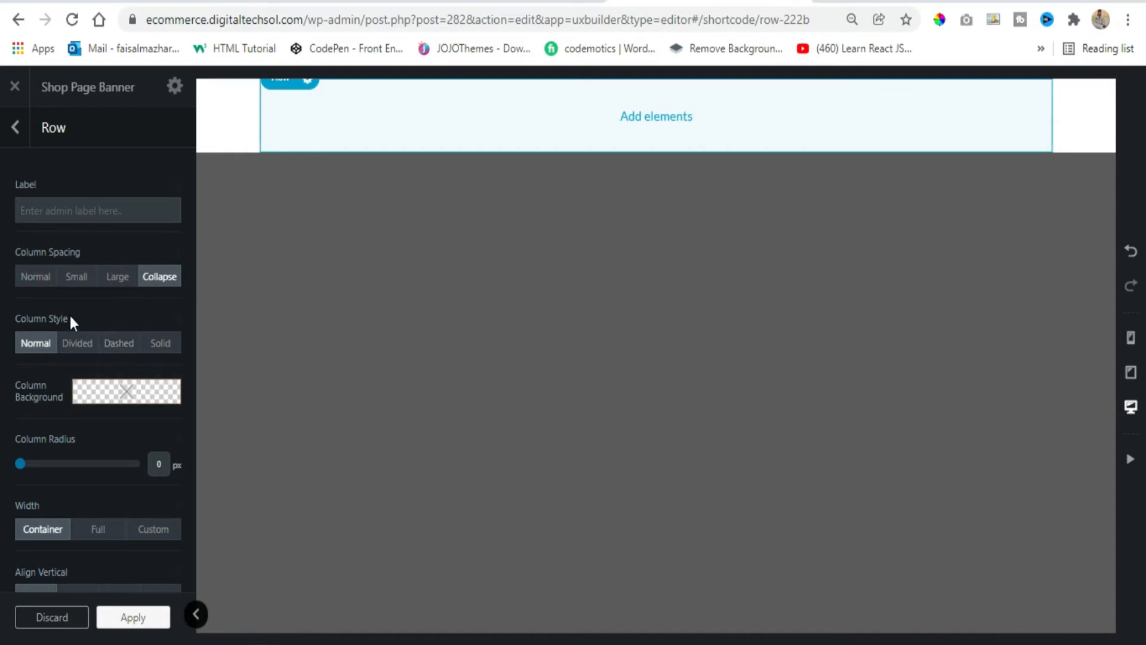
- Set the row's width to Full and add a Banner element inside the row
scroll(77, 317, down, 3)
click(99, 349)
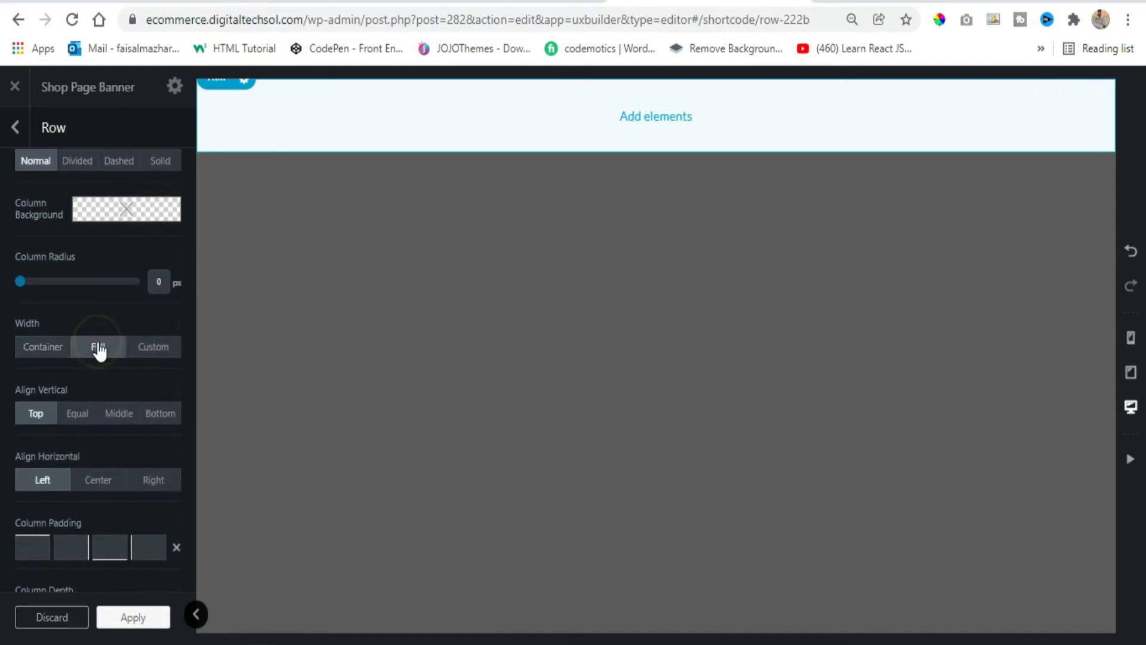
click(655, 120)
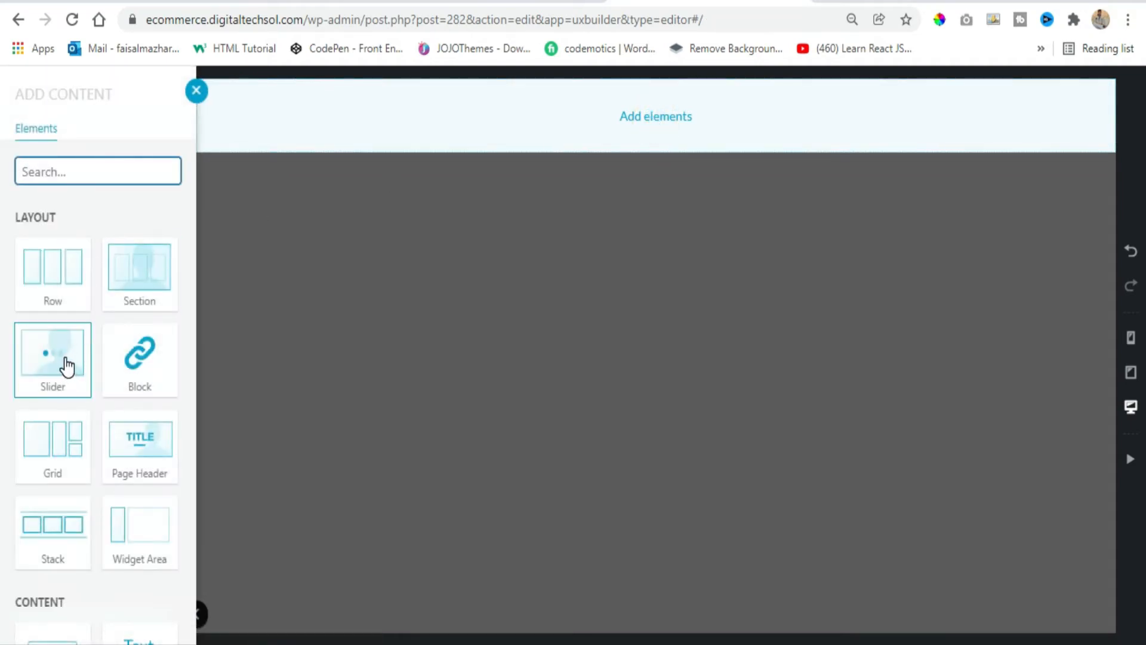
scroll(69, 299, down, 1)
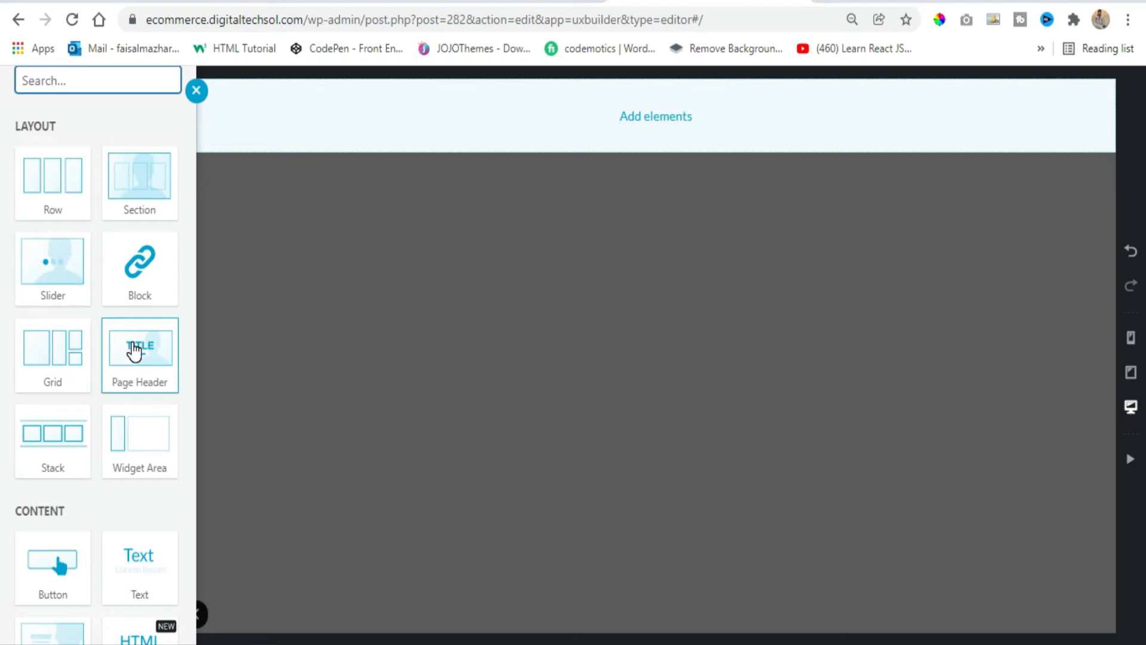
scroll(135, 352, down, 1)
scroll(133, 361, down, 2)
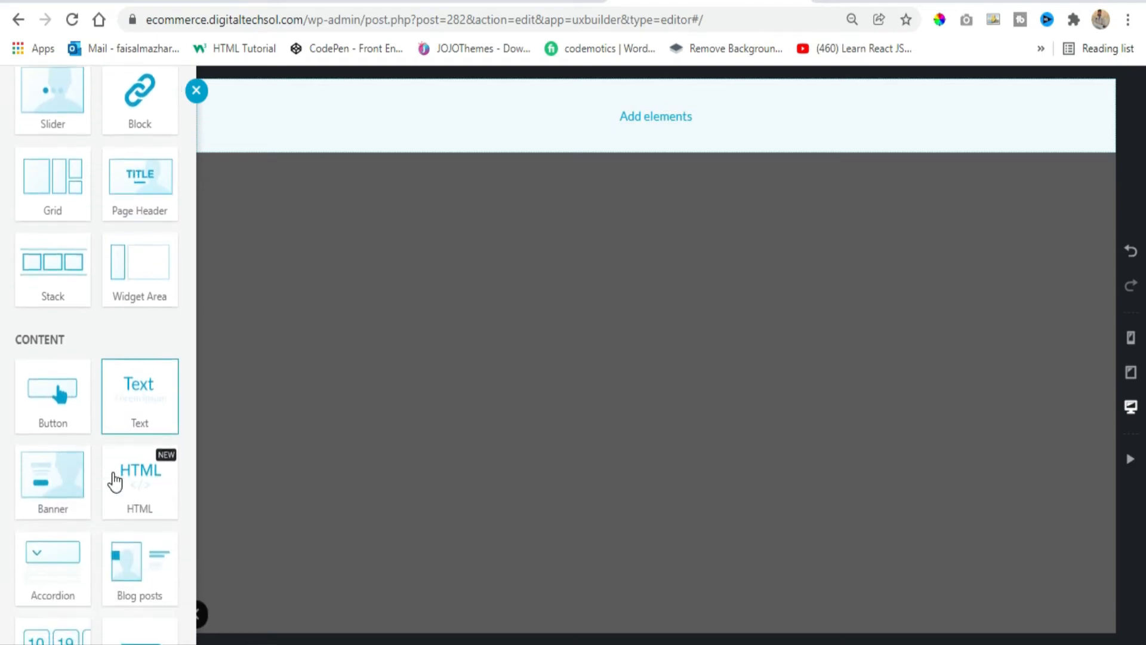
click(54, 474)
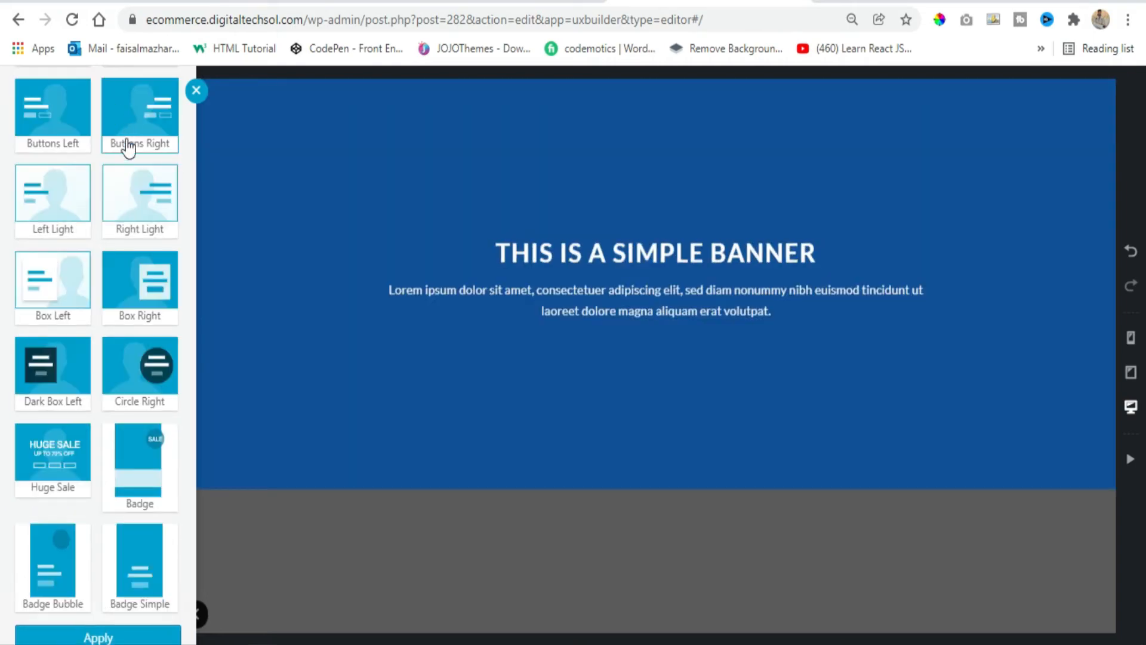
- Try the Simple Center, Box Right, Box Left and Circle Right presets on the new banner
scroll(127, 358, up, 4)
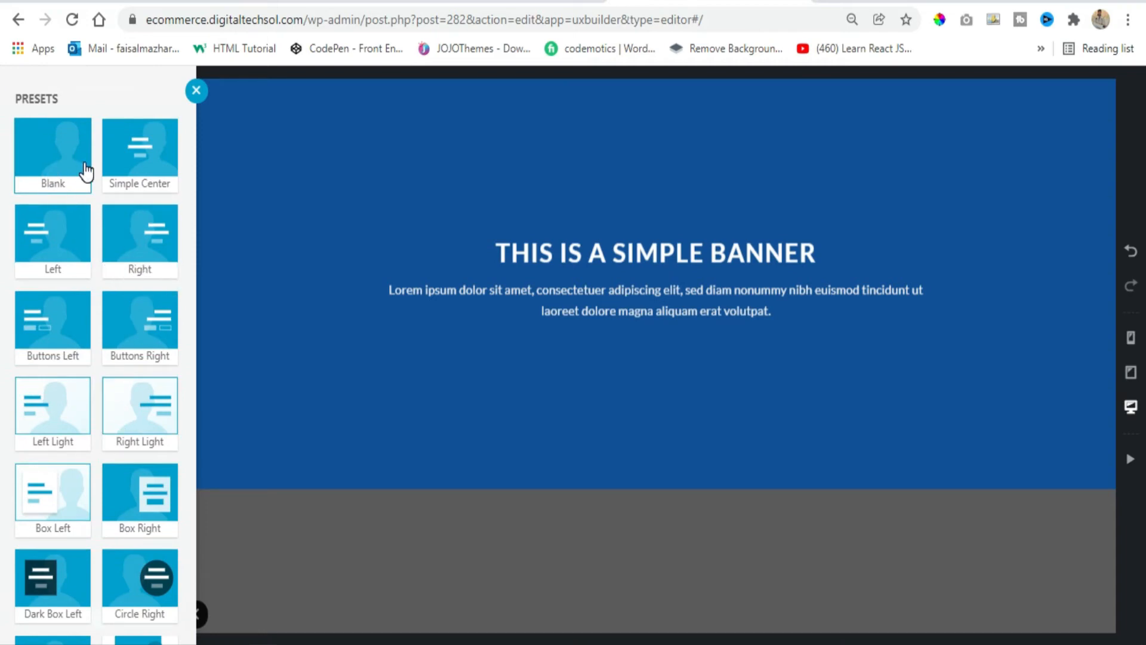
click(136, 184)
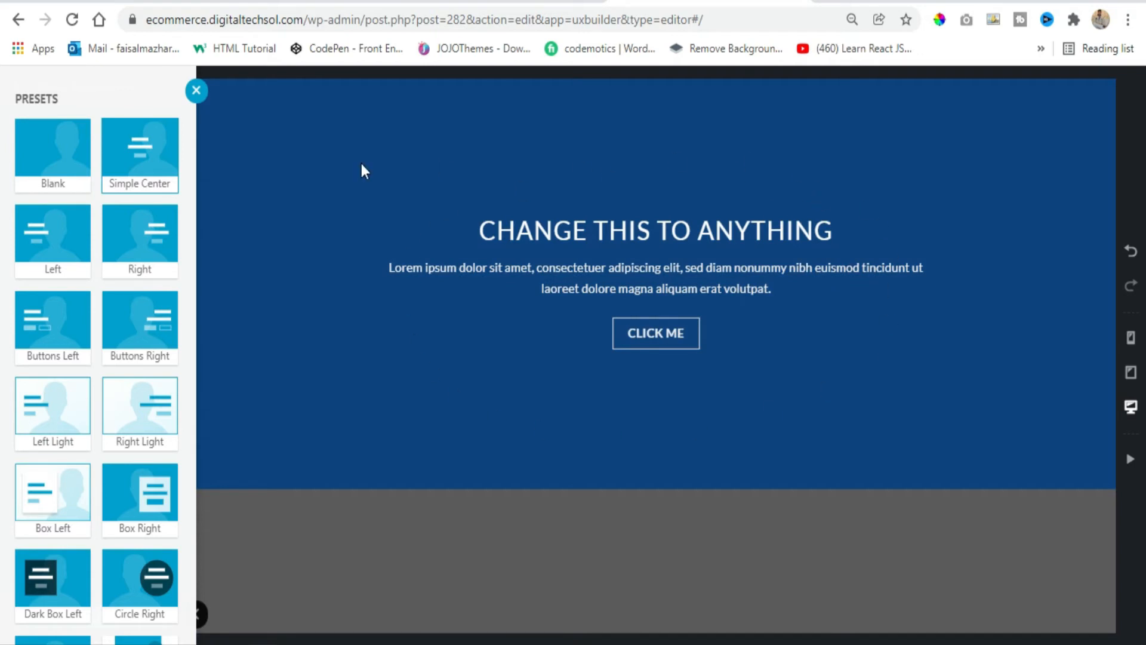
scroll(119, 311, down, 3)
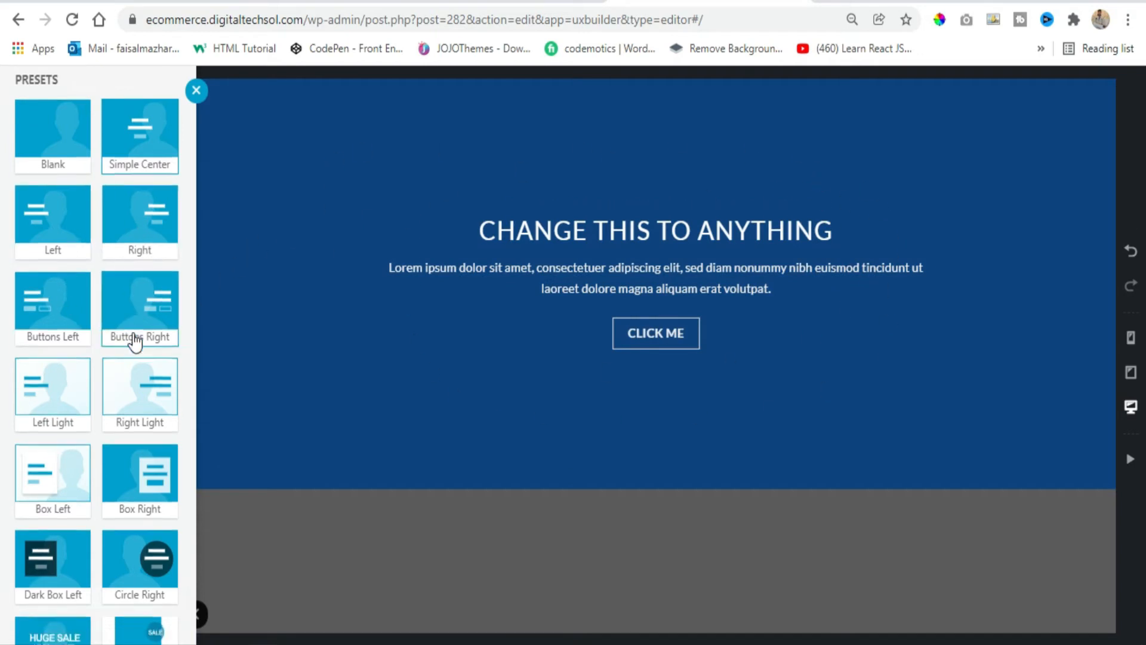
click(140, 388)
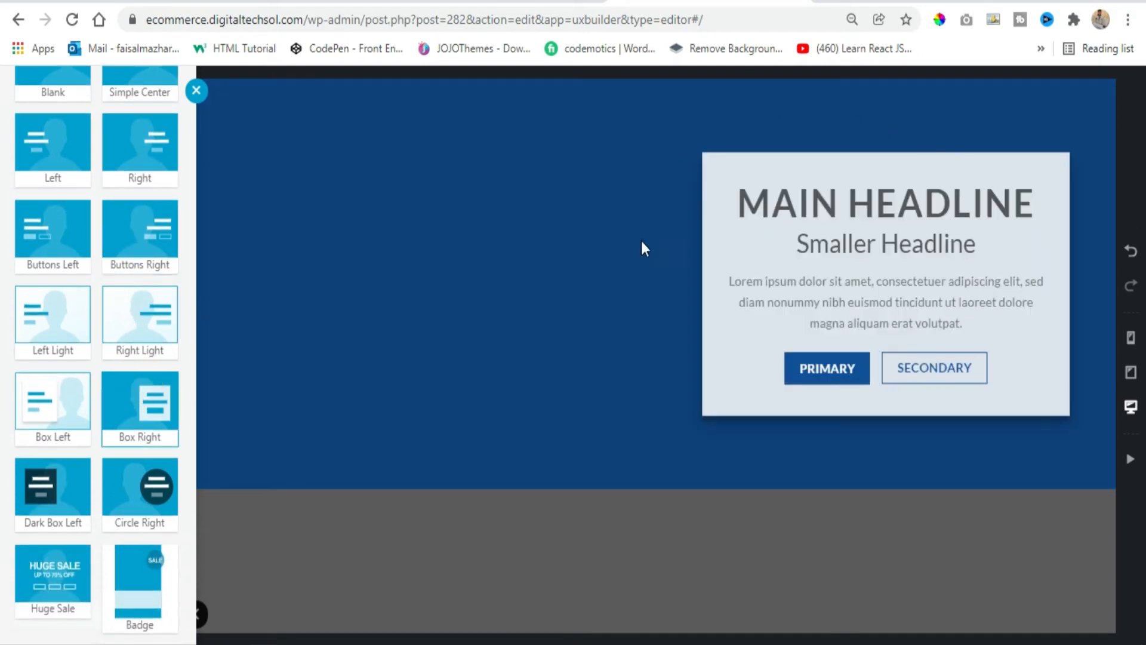
click(44, 411)
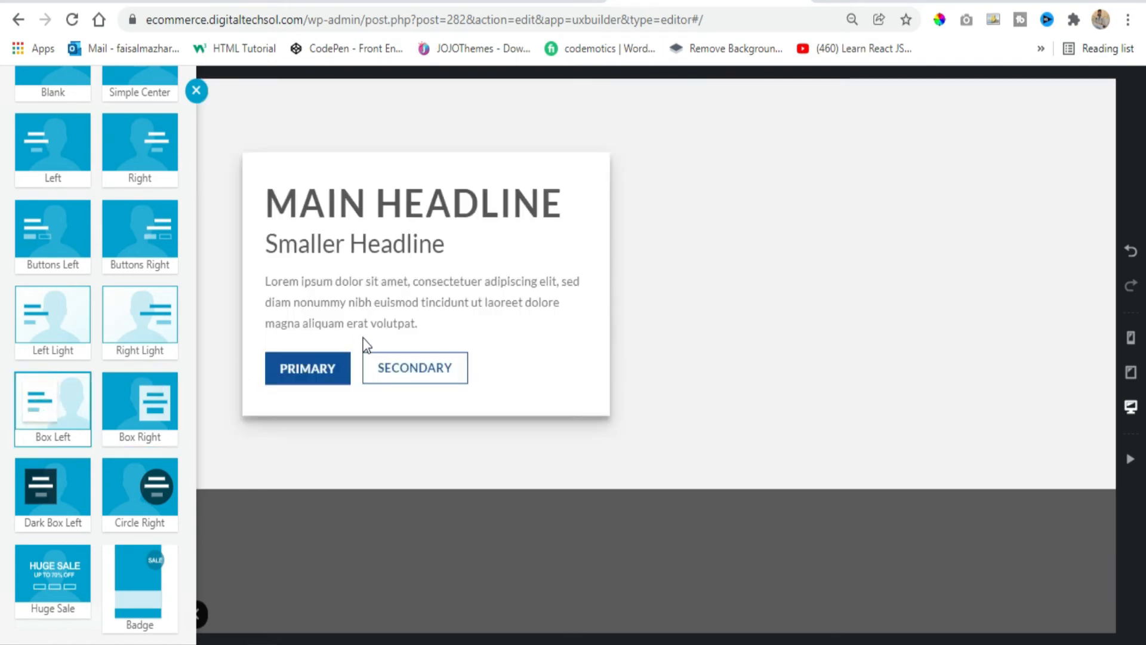
click(152, 501)
scroll(81, 512, down, 2)
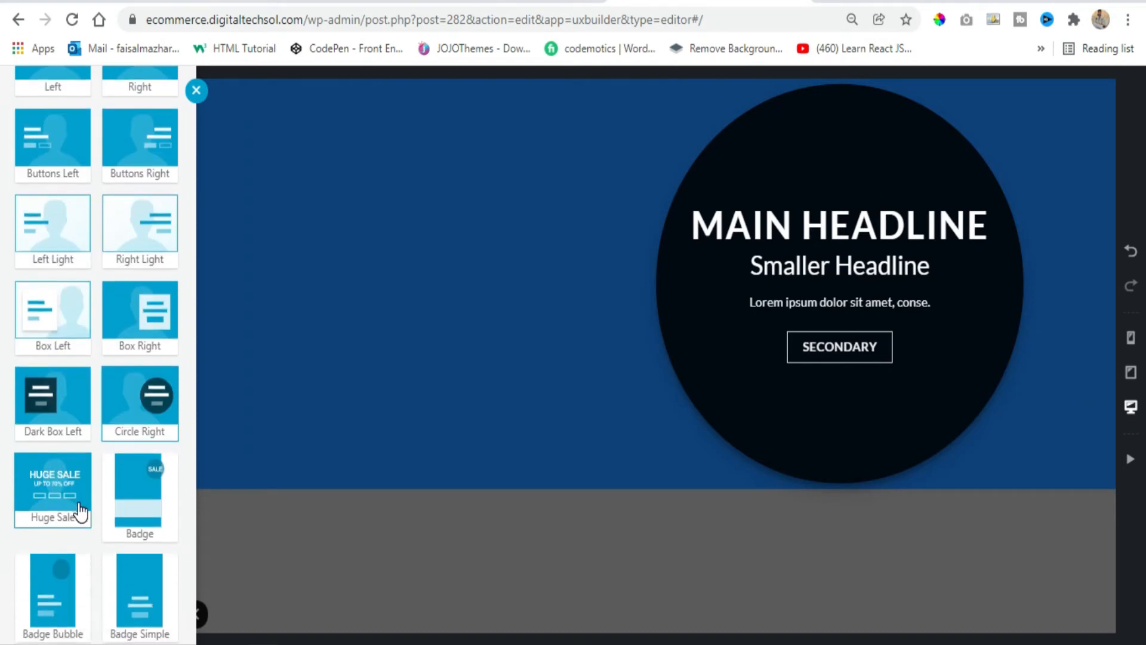
- Apply the Huge Sale preset to the new banner
click(71, 502)
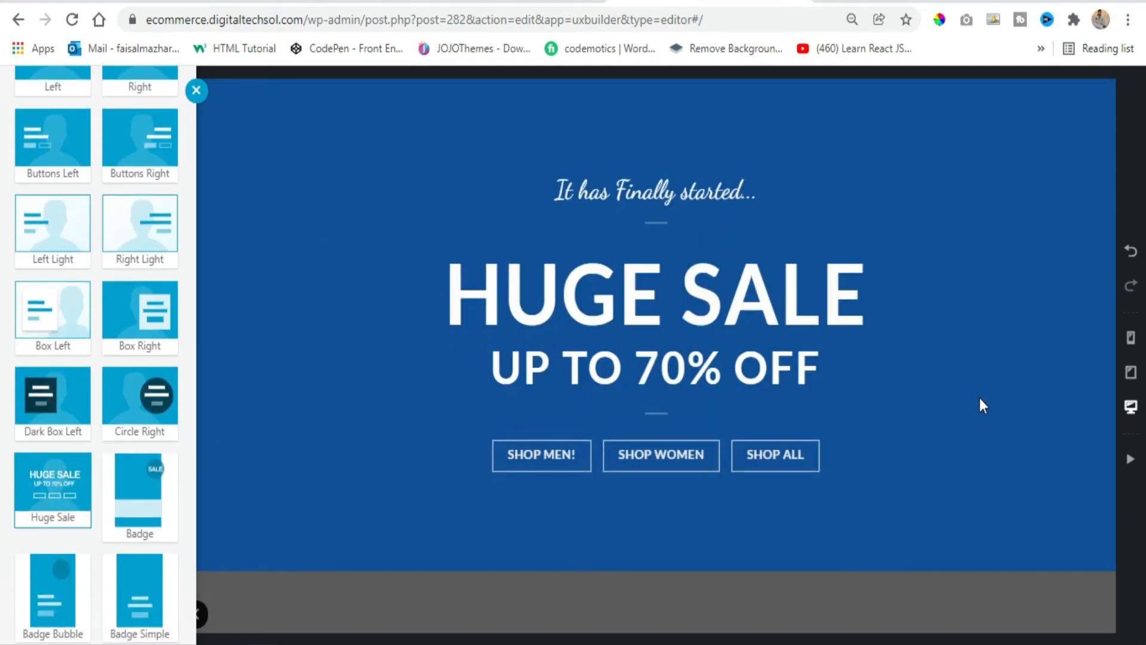
scroll(72, 436, down, 1)
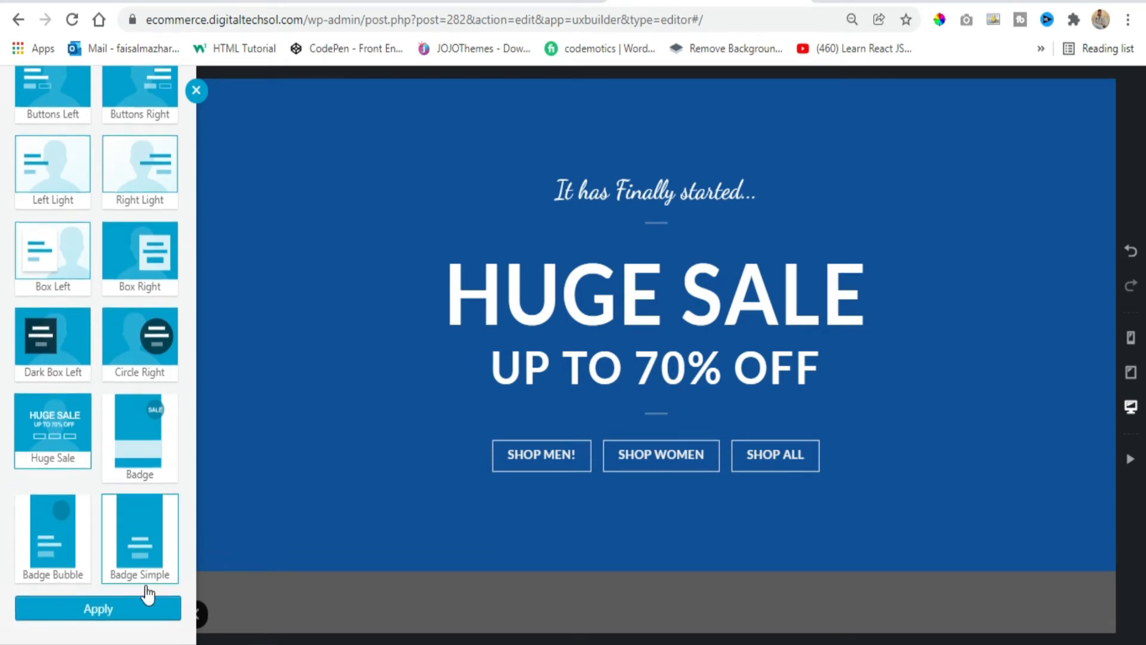
click(133, 603)
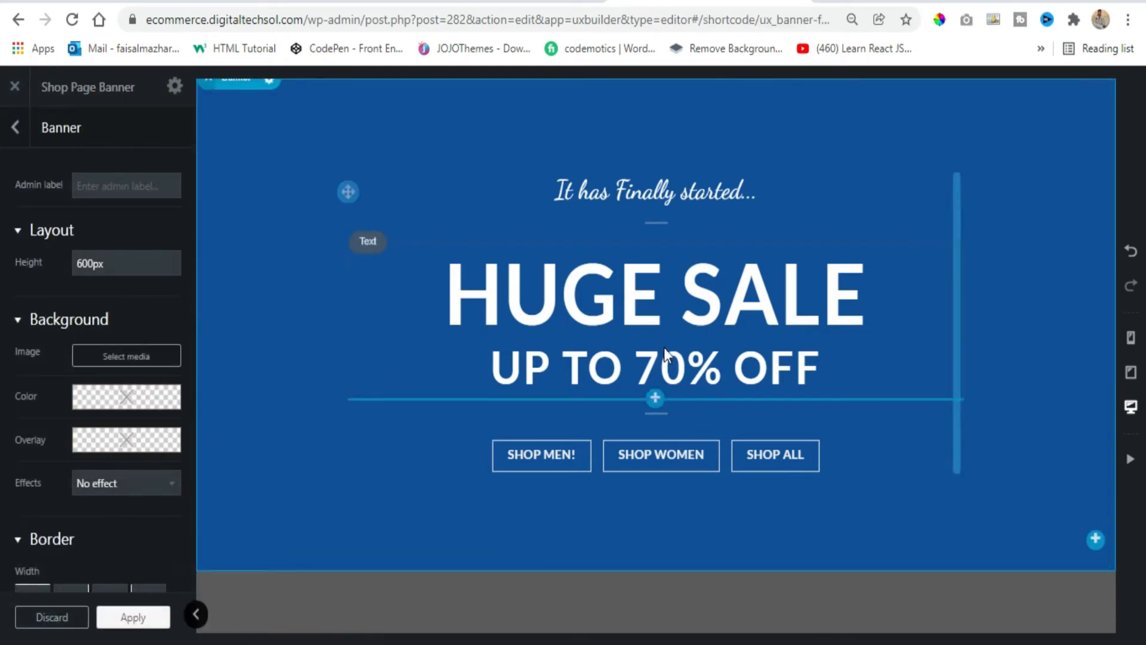
- Try a banner height of 300px and set it back to 600px
mouse_move(77, 260)
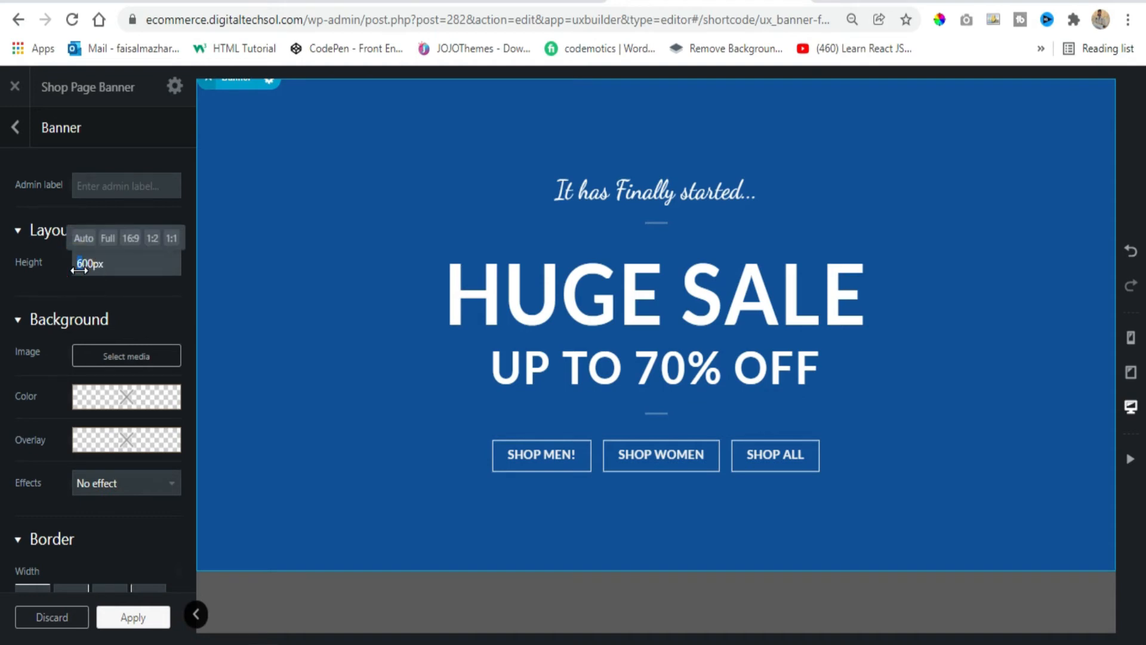
text(3)
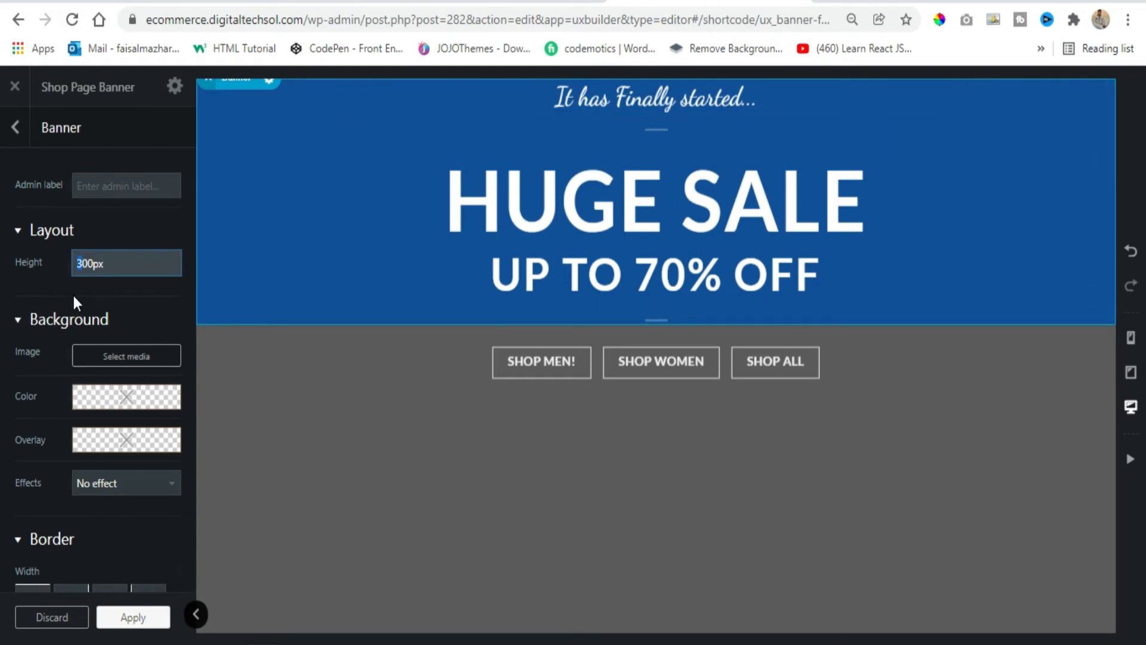
key(BackSpace)
text(6)
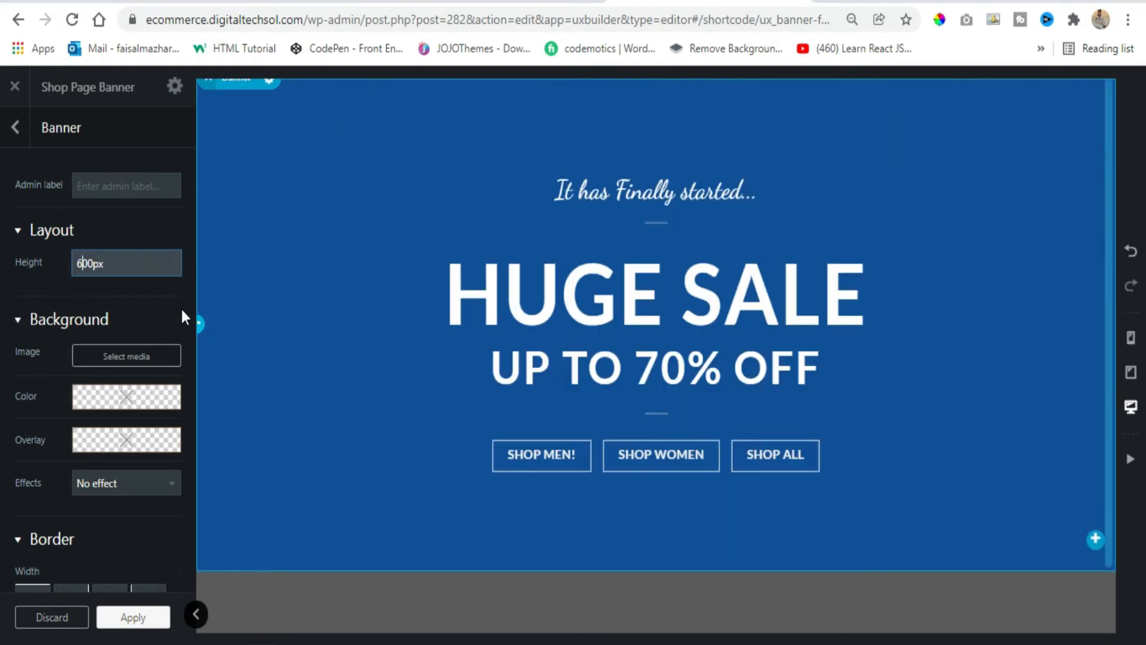
click(121, 264)
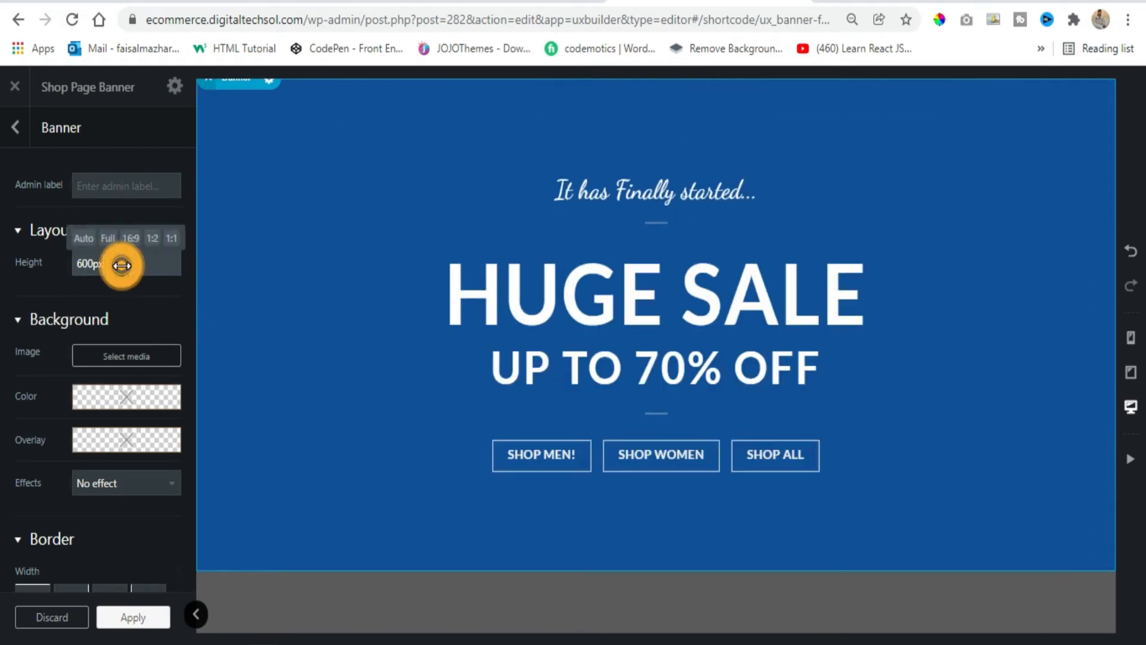
- Use dummy-2.jpg from the media library as the banner's background image and set its size to Original
click(118, 357)
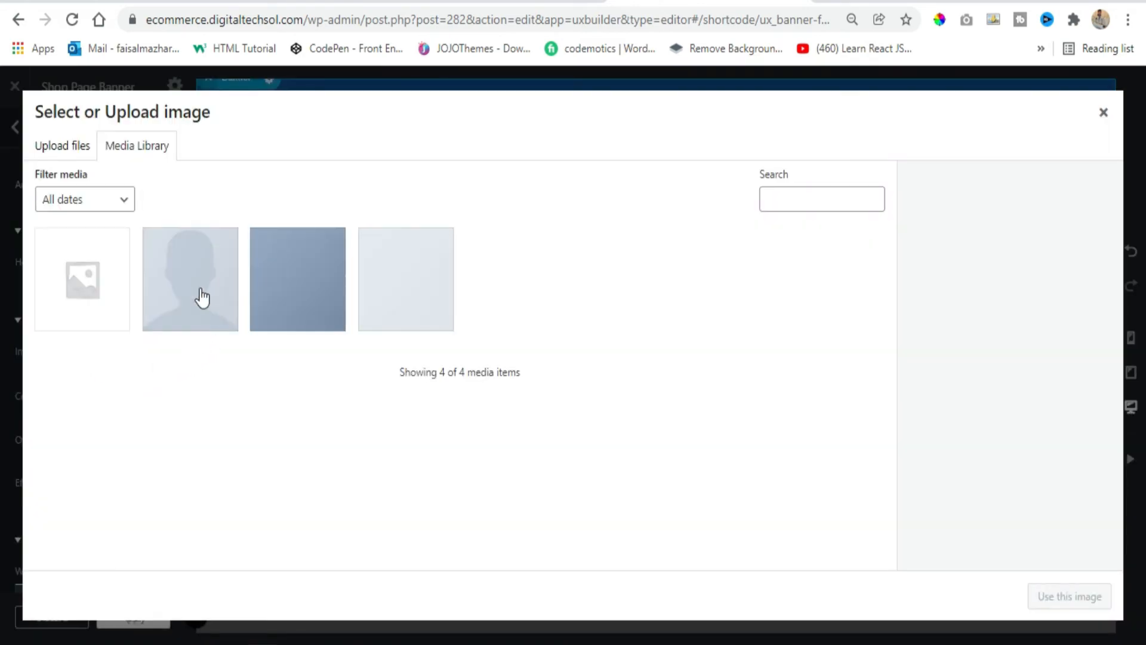
click(322, 319)
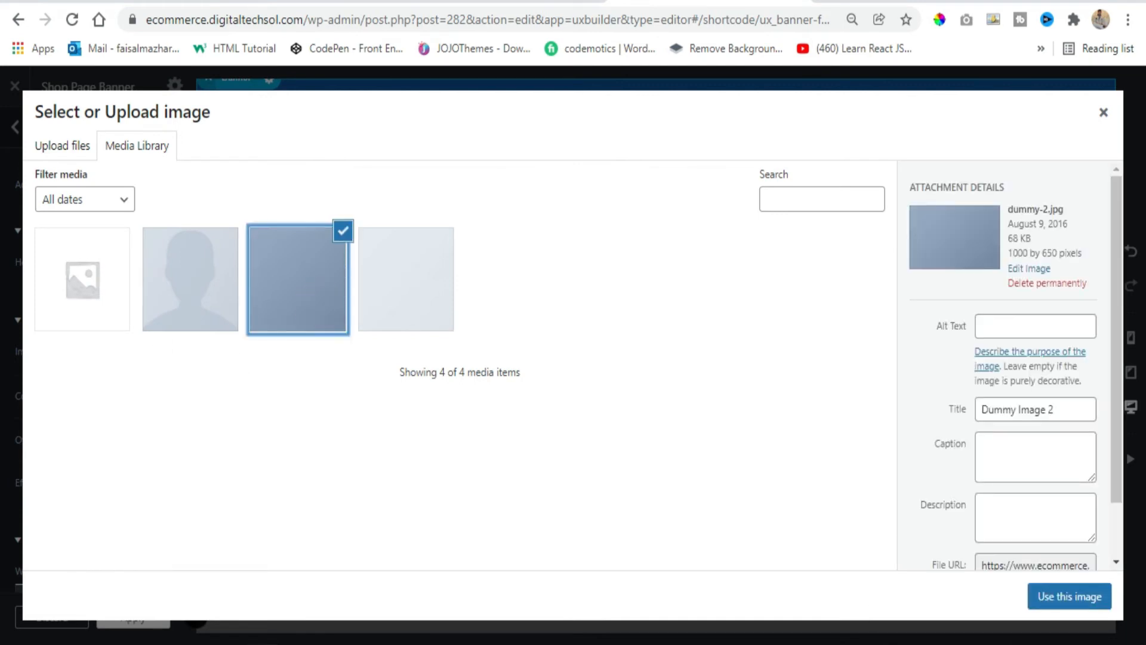
click(1075, 596)
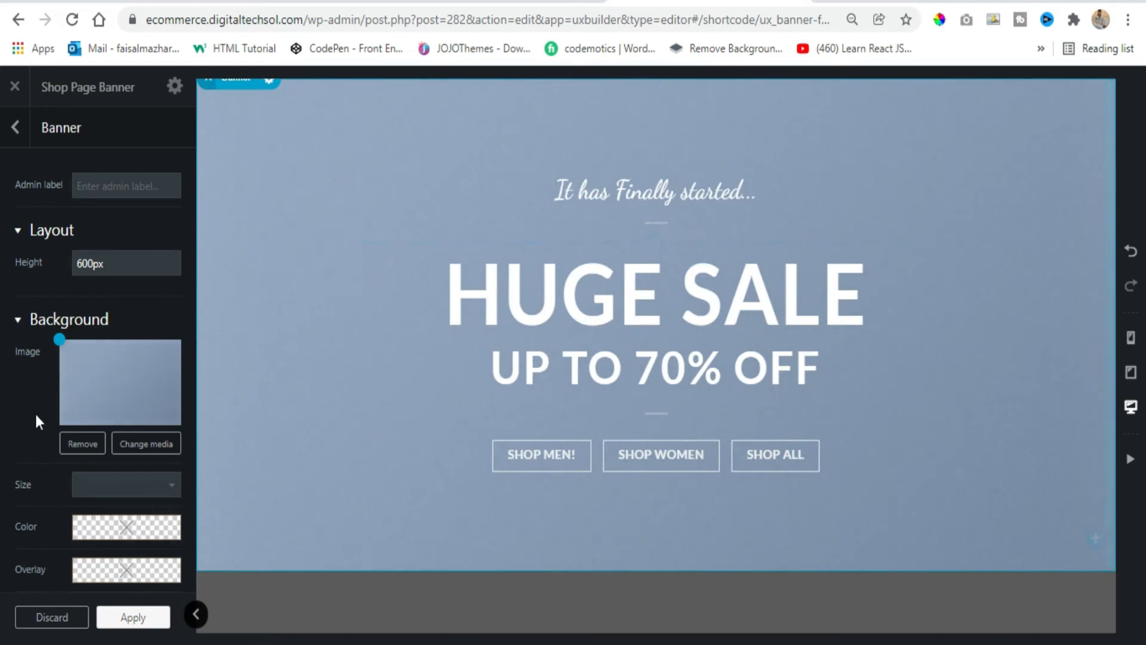
scroll(35, 411, down, 2)
click(137, 392)
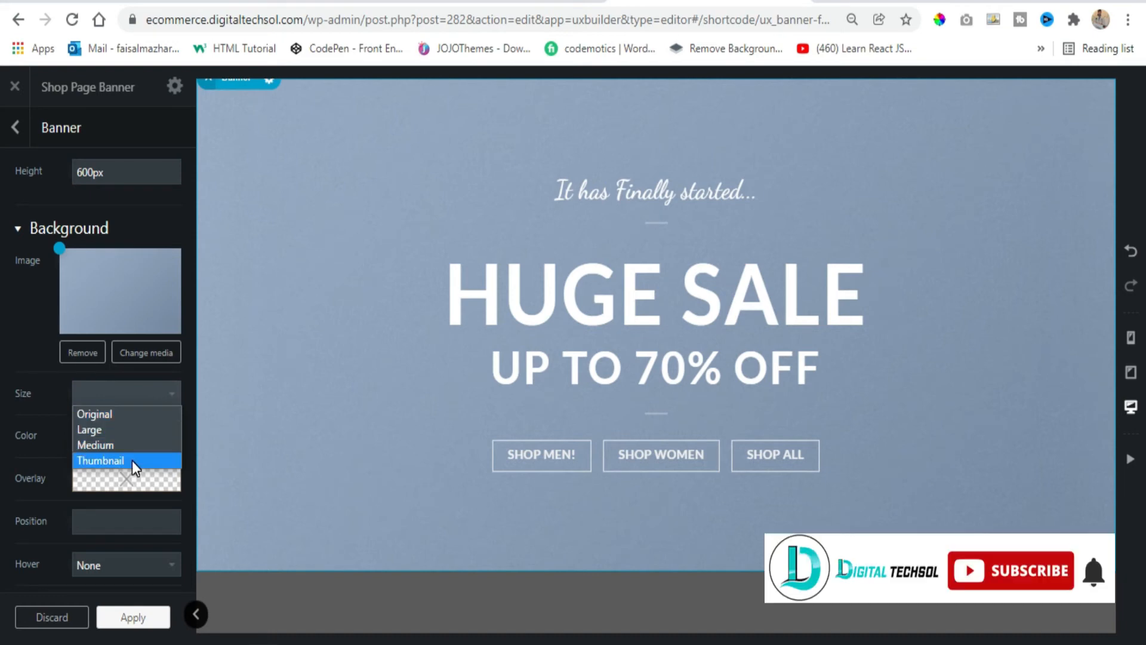
click(128, 416)
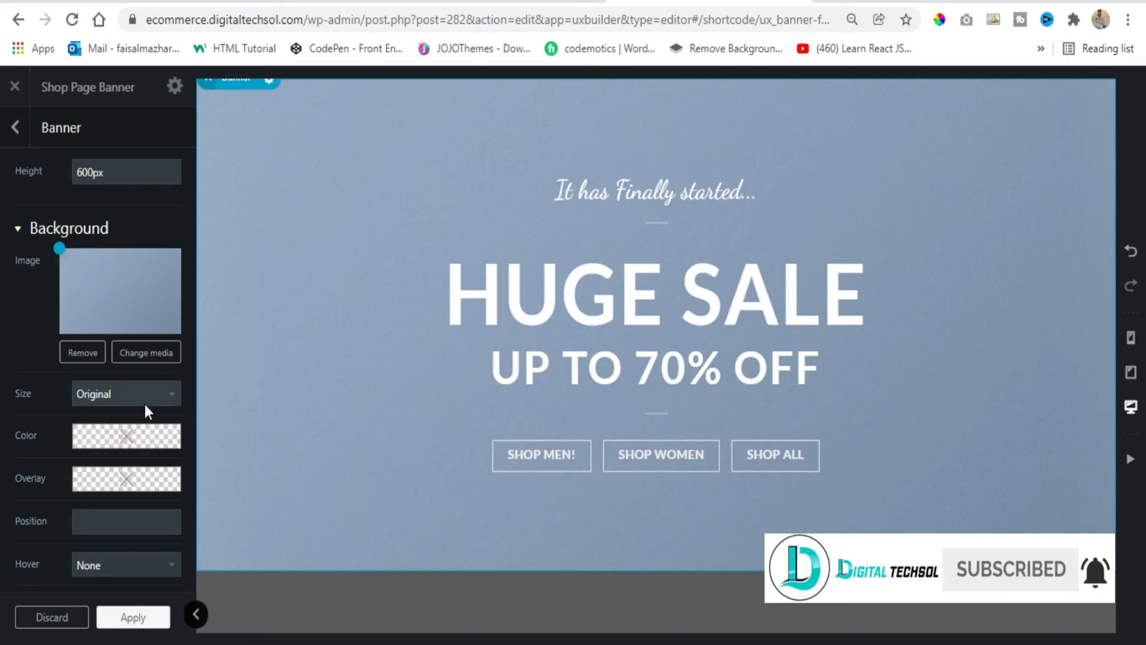
- Set the banner's background color to red, rgb(245, 4, 4)
scroll(142, 403, down, 2)
mouse_move(90, 345)
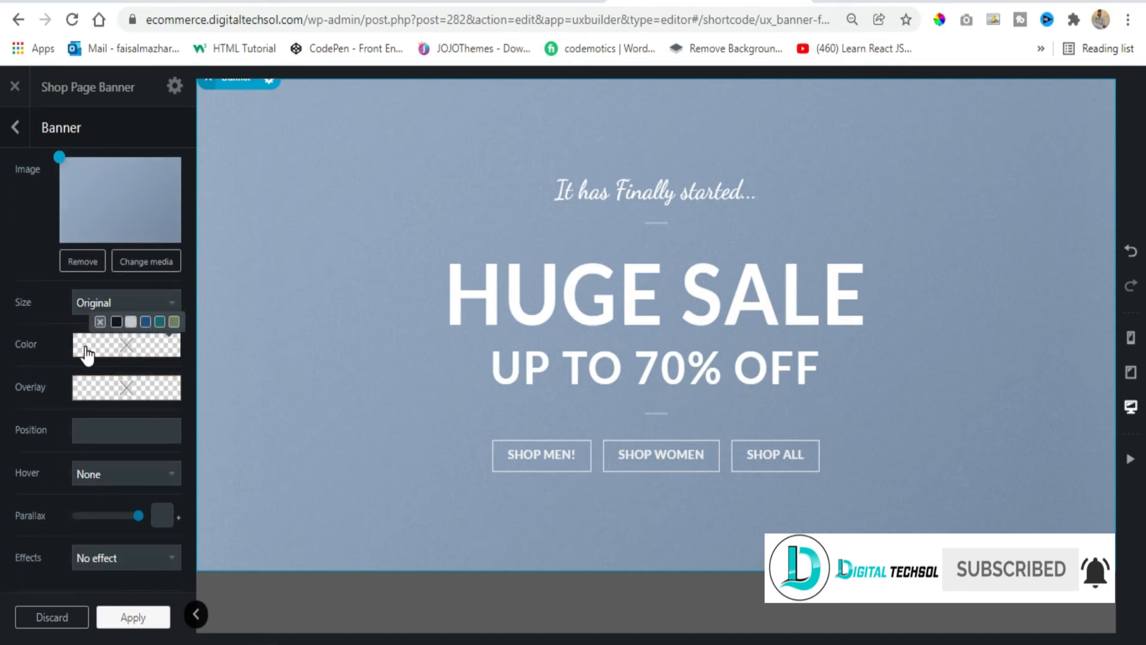
click(85, 349)
mouse_move(102, 366)
mouse_down()
mouse_move(194, 496)
mouse_move(182, 371)
mouse_up()
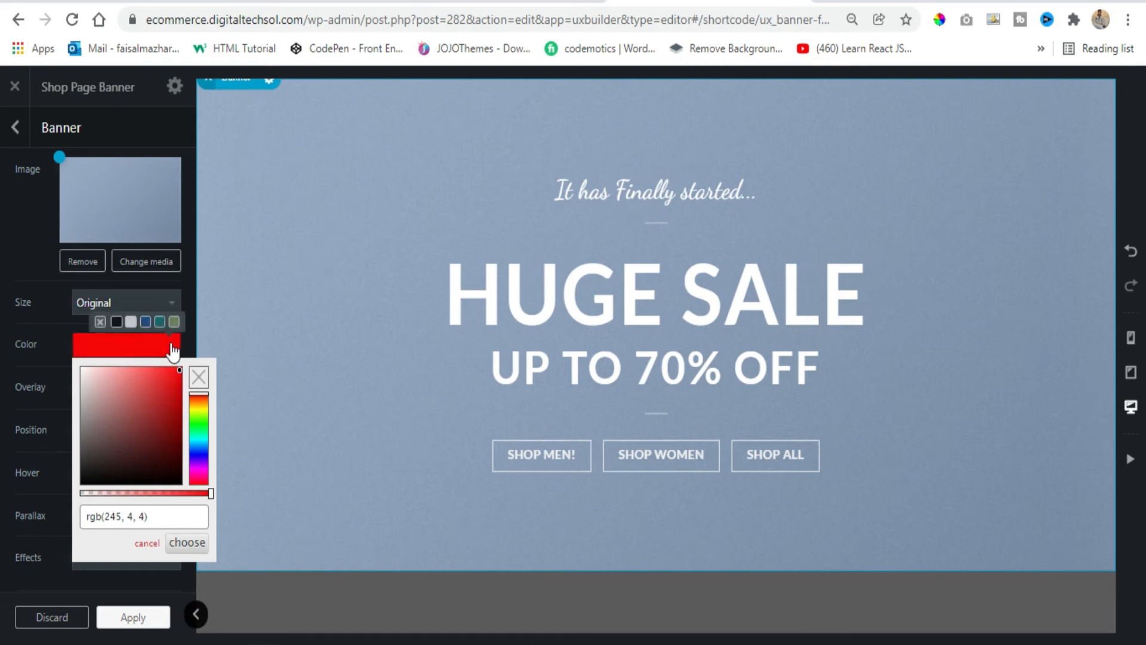
click(170, 345)
- Give the banner a semi-transparent red overlay of rgba(255, 0, 0, 0.355)
mouse_move(164, 391)
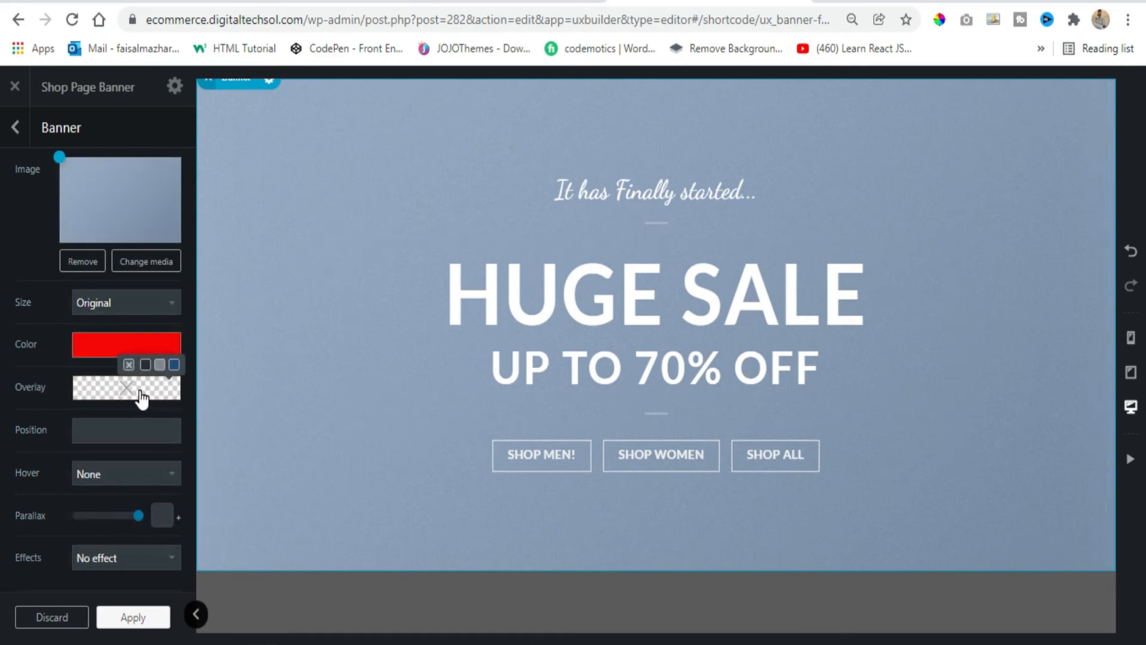
click(142, 397)
drag(171, 468, 181, 411)
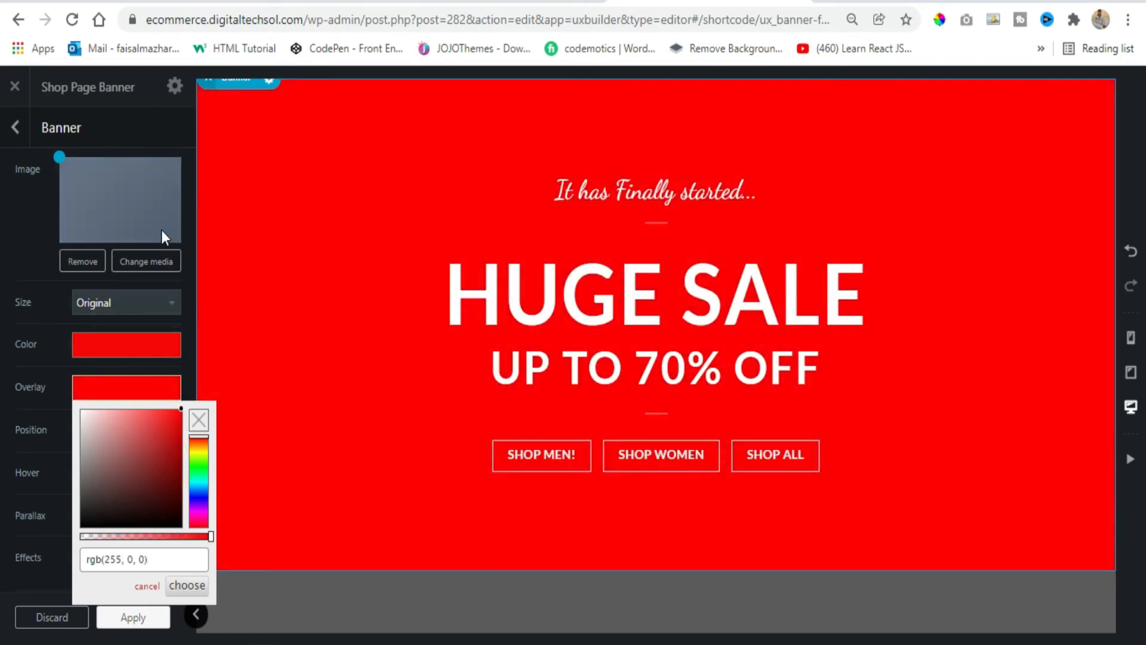
click(207, 535)
drag(201, 536, 127, 536)
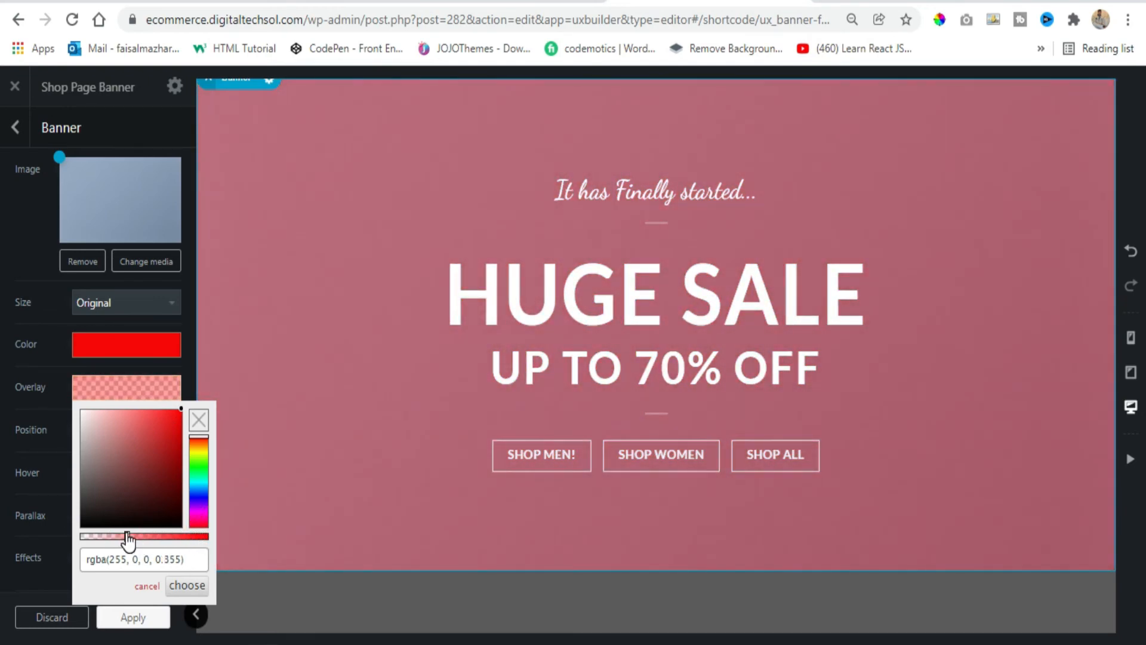
click(147, 350)
click(125, 352)
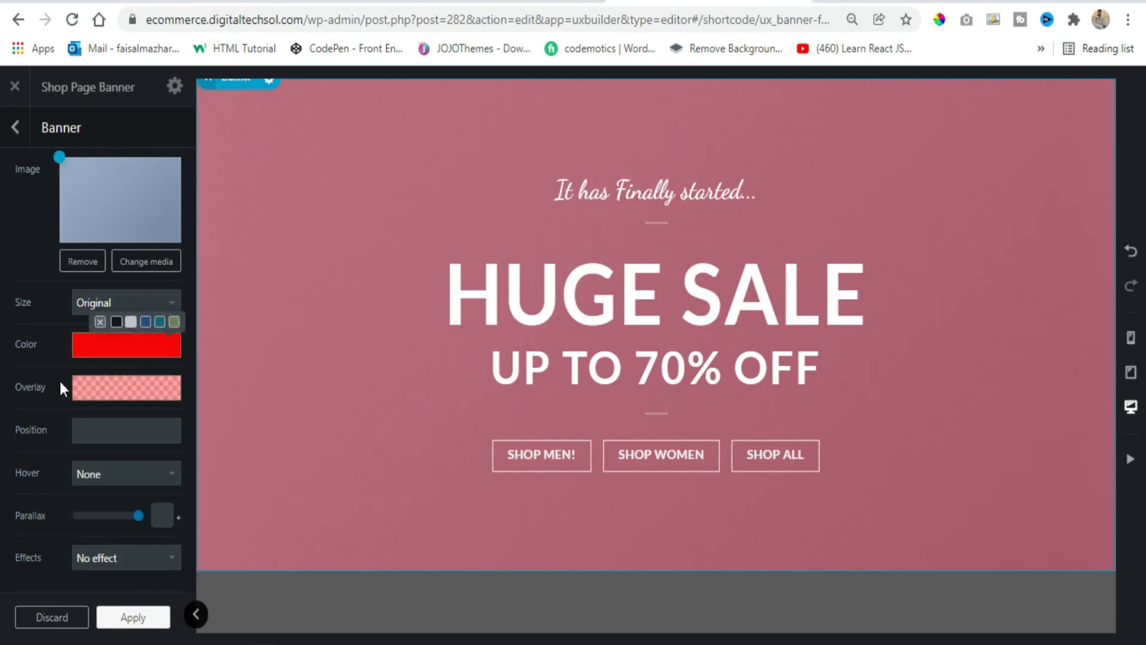
- Set the banner background's hover effect to Zoom
scroll(108, 415, down, 1)
scroll(109, 417, down, 1)
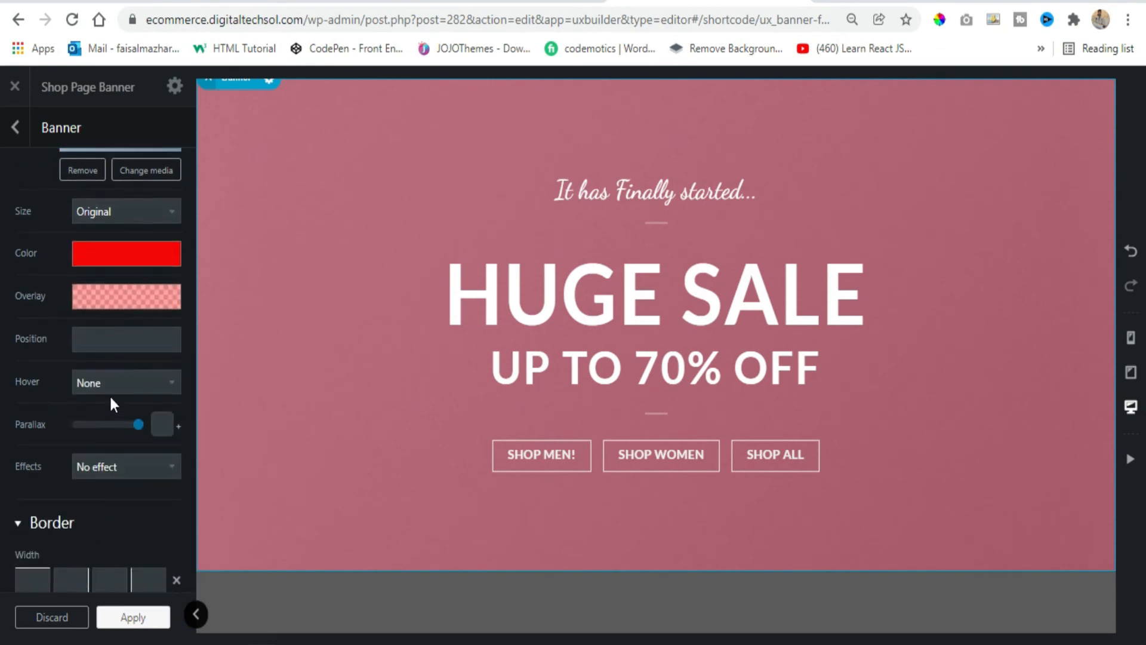
click(117, 388)
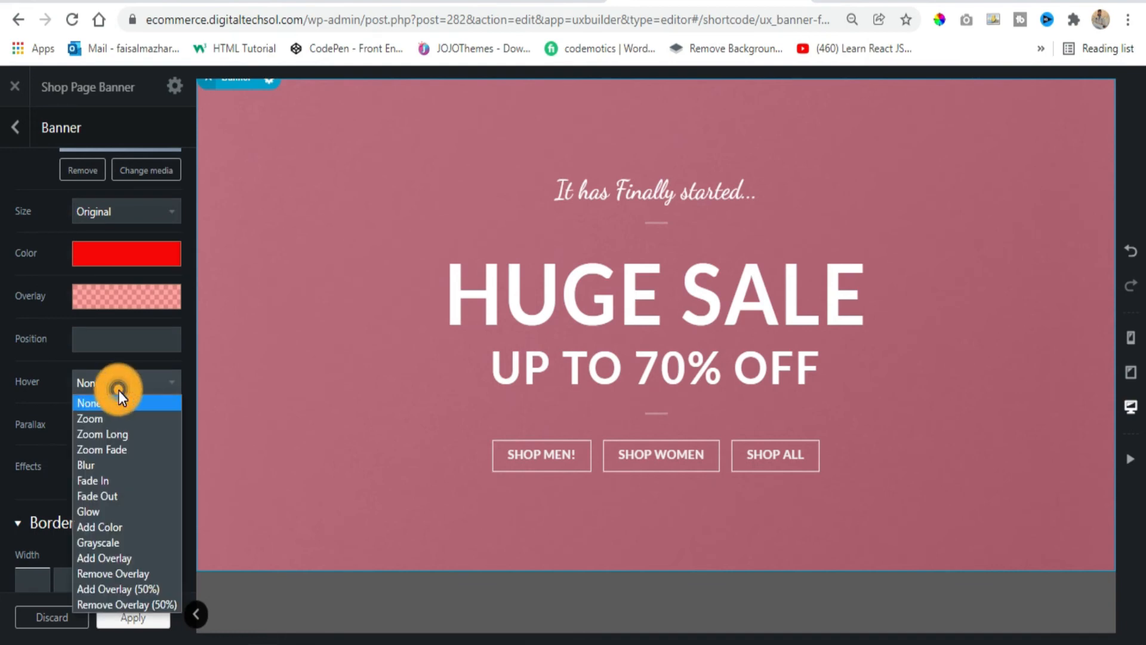
click(120, 413)
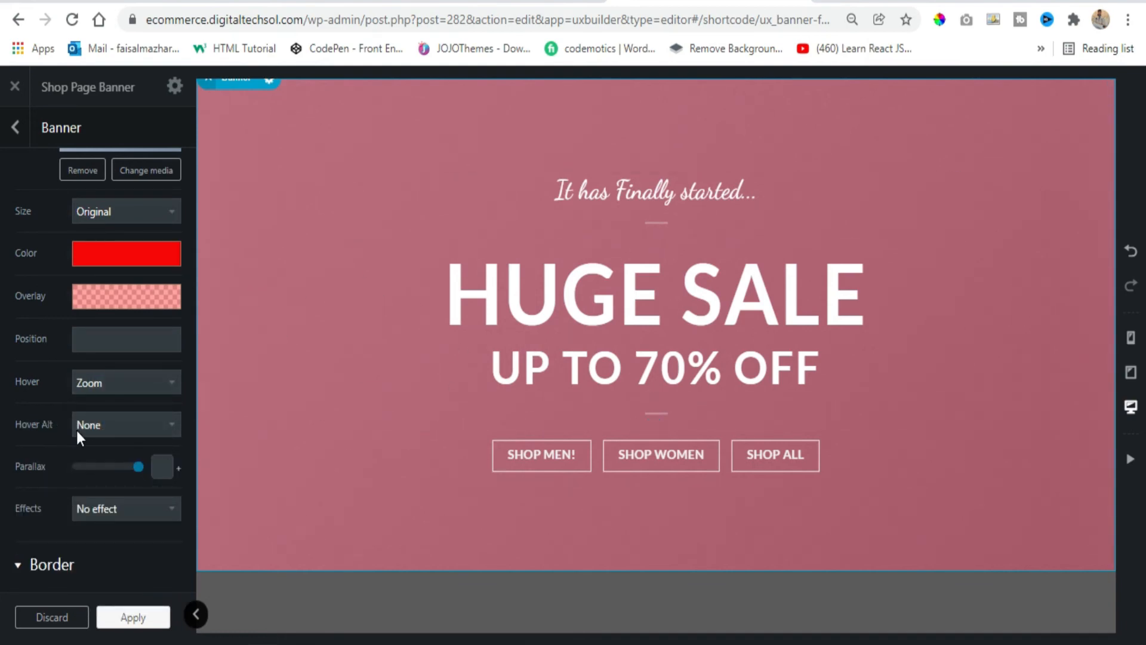
- Set the banner background's effect to Snow
scroll(102, 429, down, 3)
click(114, 420)
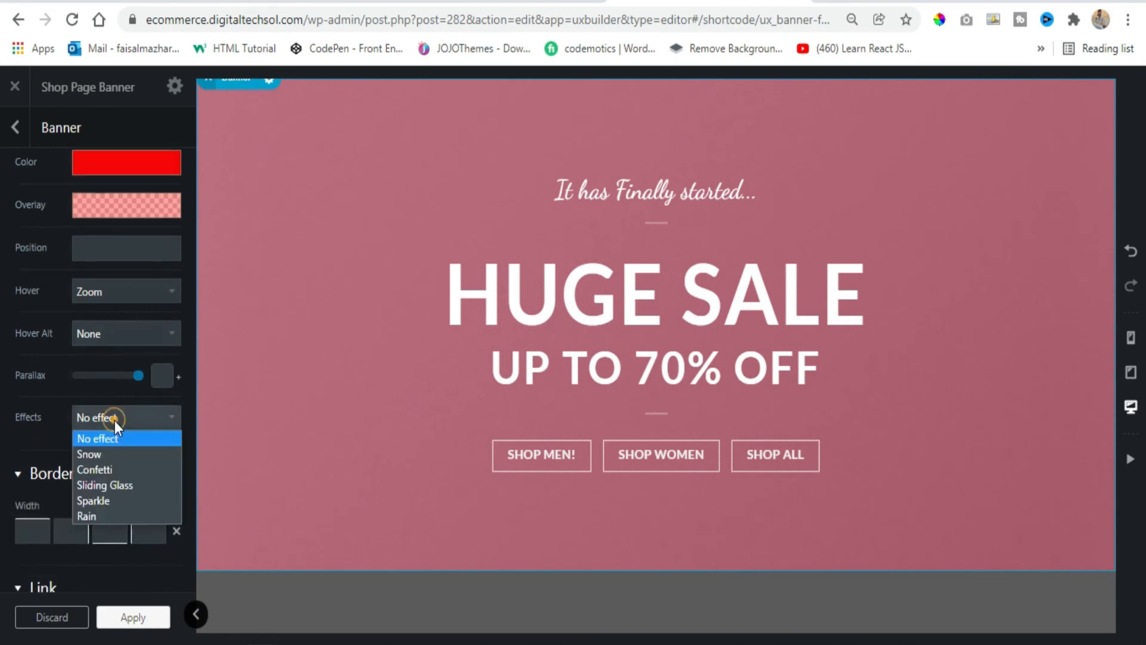
click(101, 454)
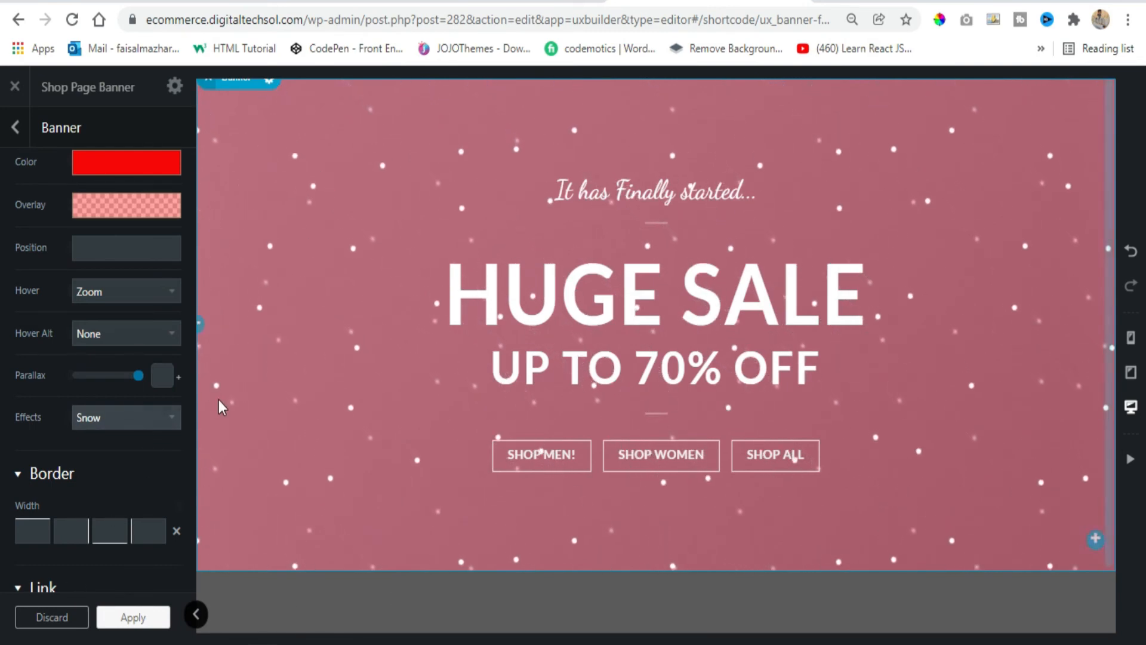
- Try the Rain and Sparkle effects on the banner background and set the effect back to Snow
click(122, 422)
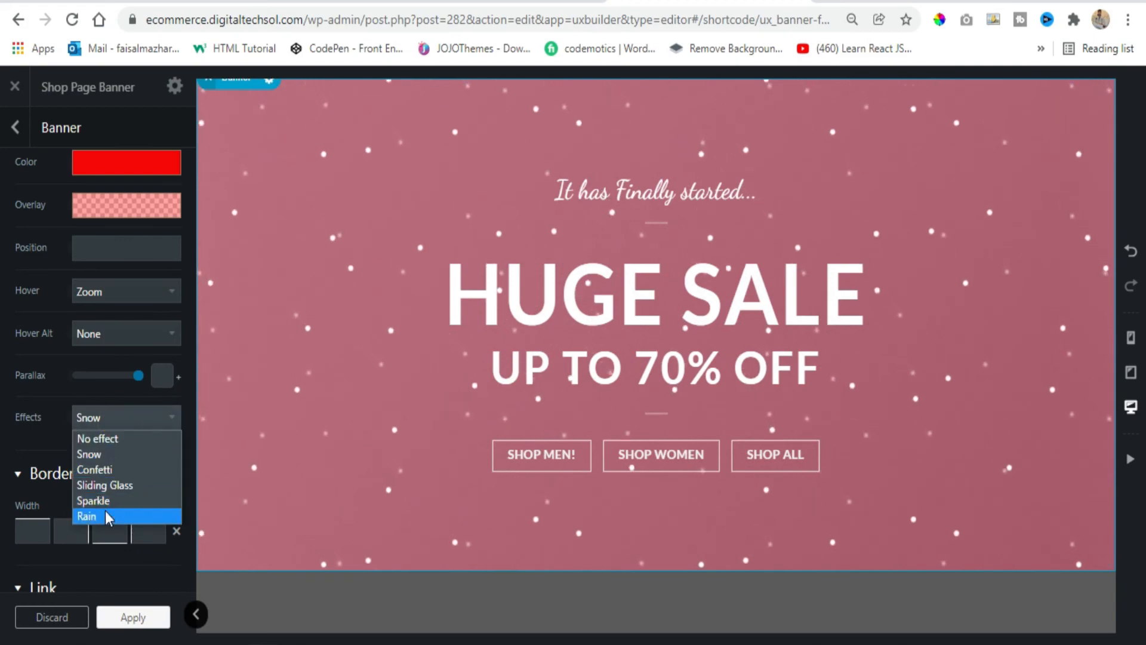
click(105, 511)
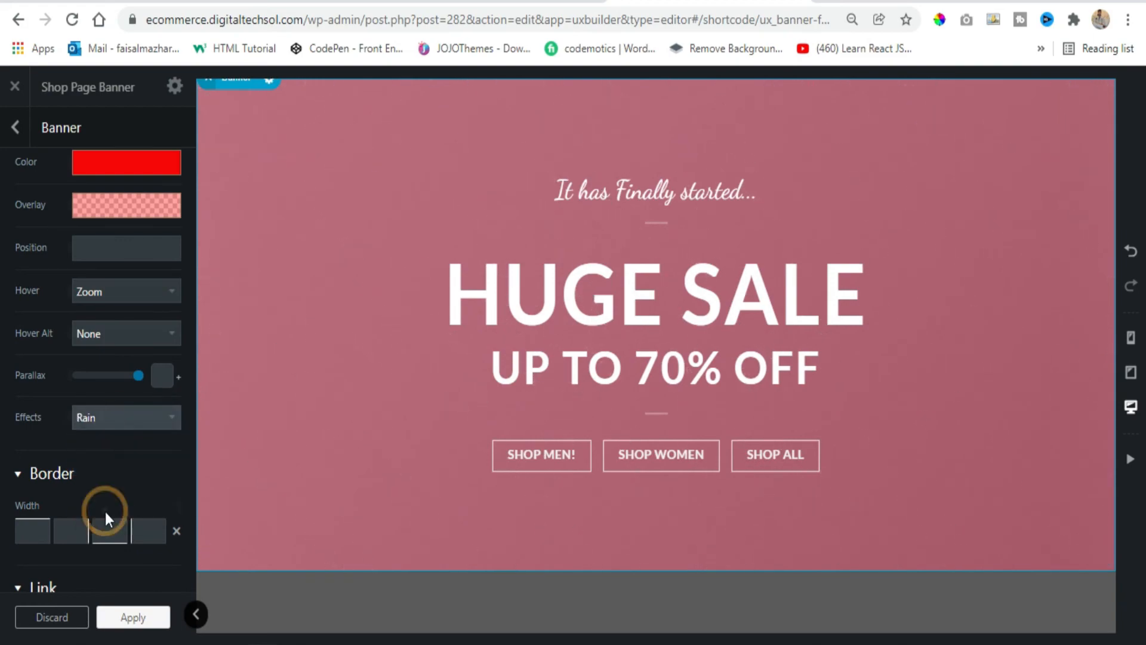
click(120, 418)
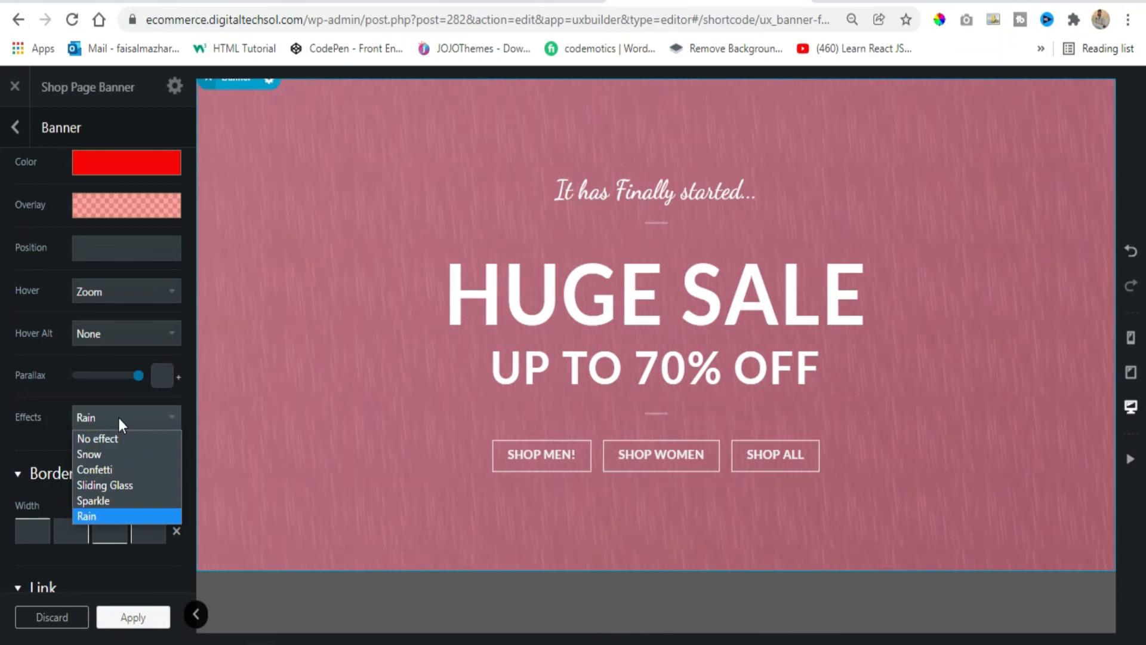
click(123, 501)
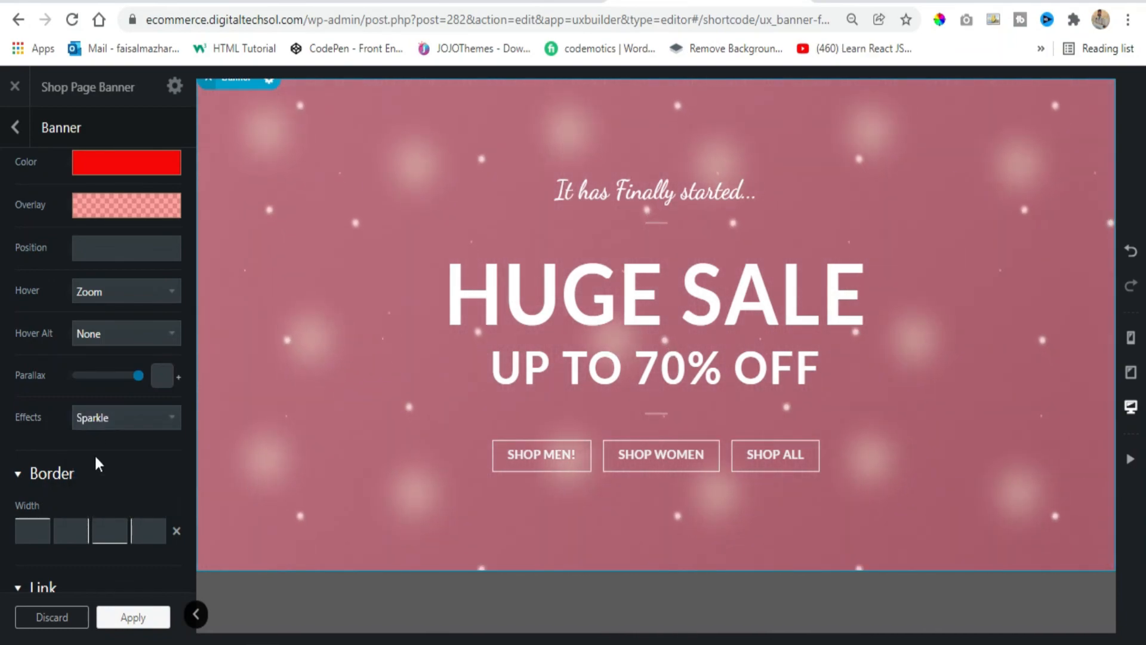
click(105, 414)
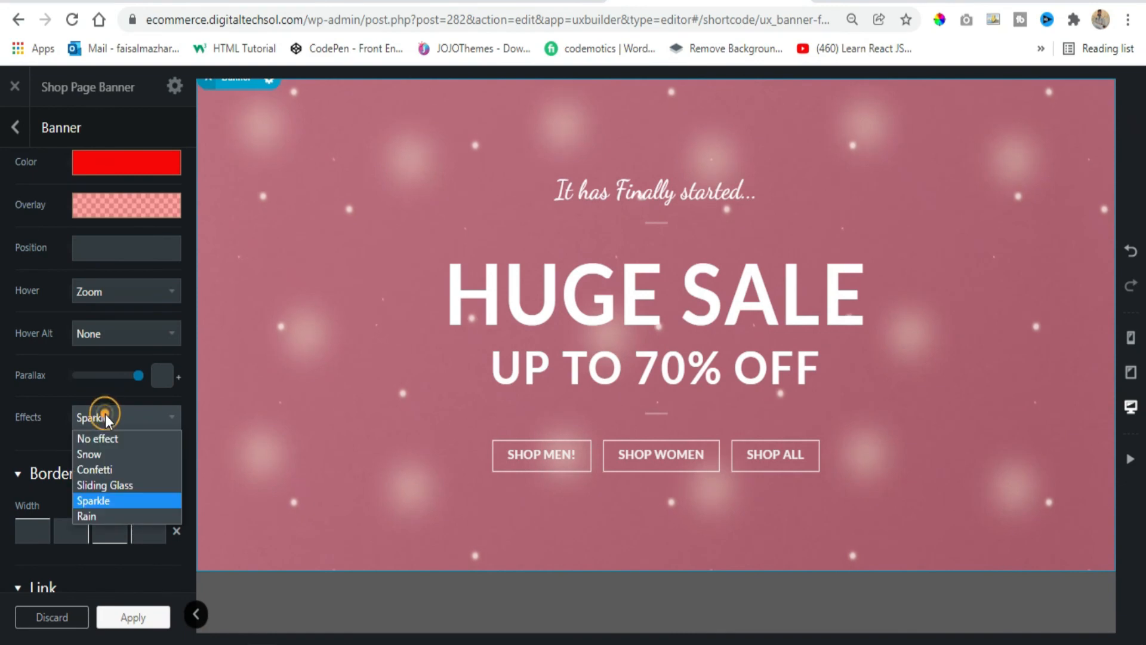
click(111, 452)
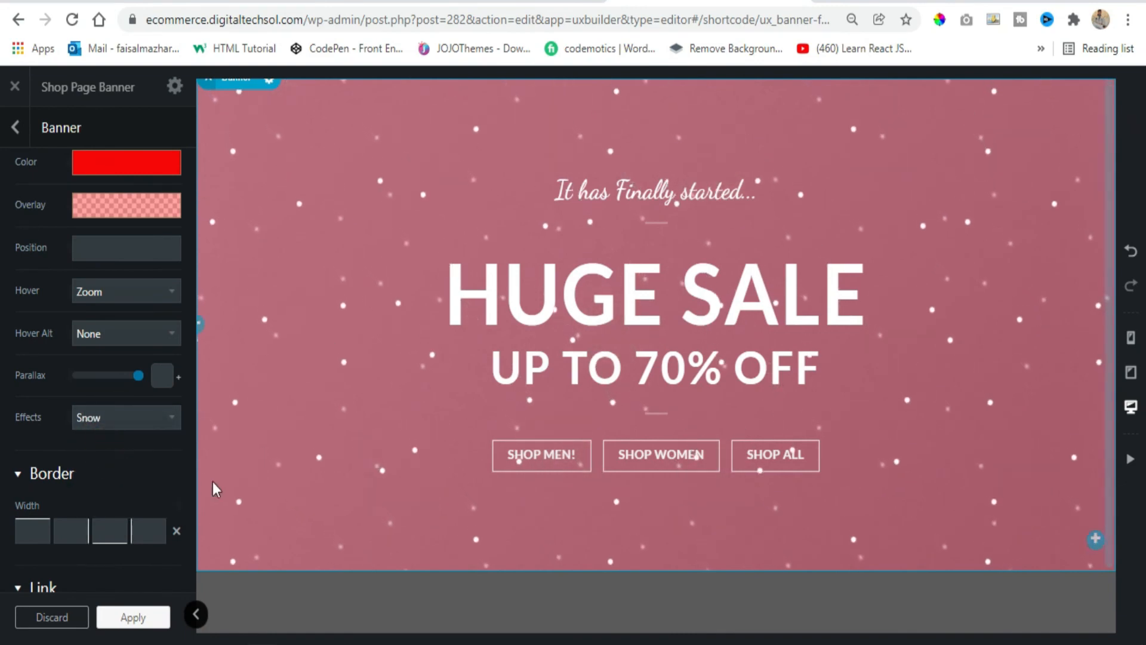
- Apply the banner settings and update the Shop Page Banner block
scroll(72, 382, down, 3)
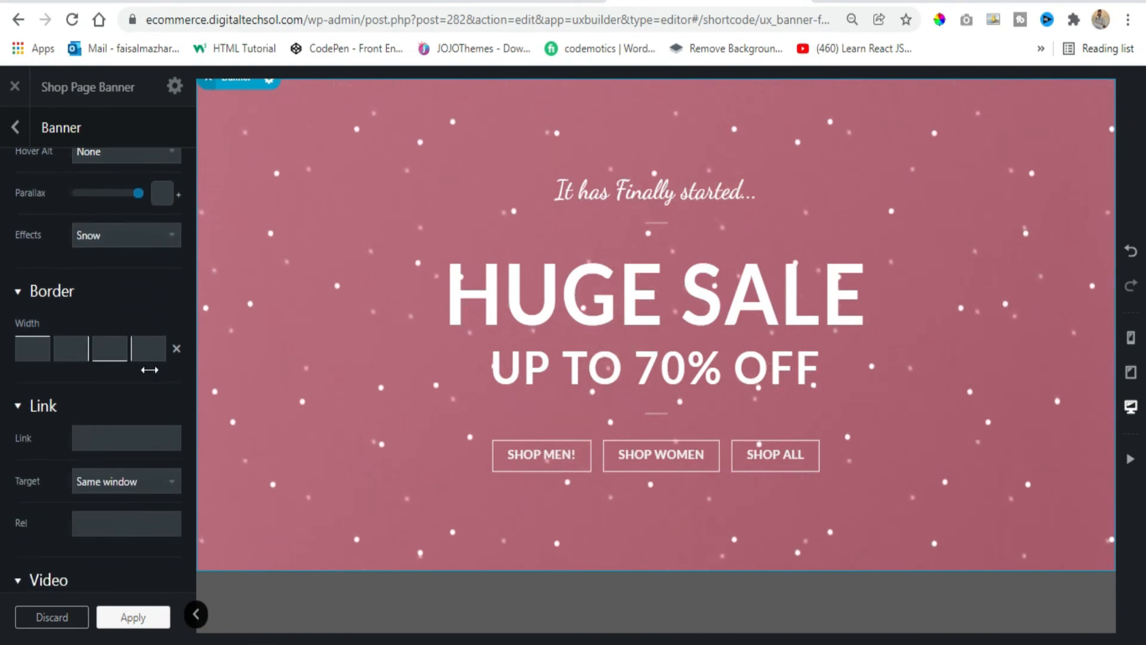
click(133, 617)
click(122, 624)
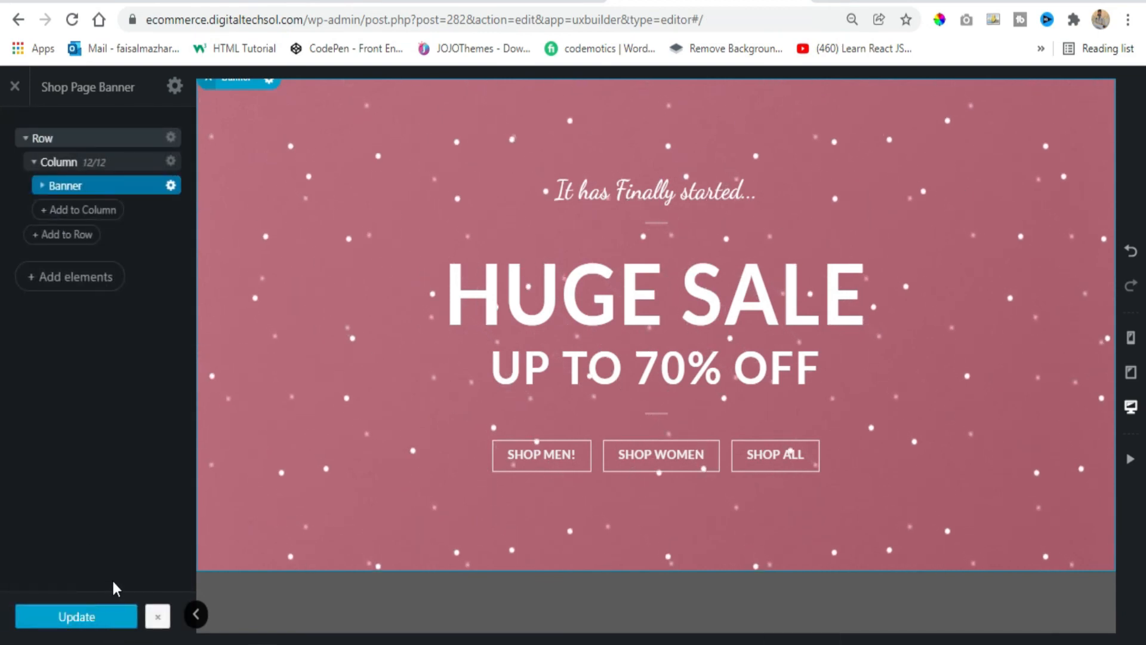
click(158, 616)
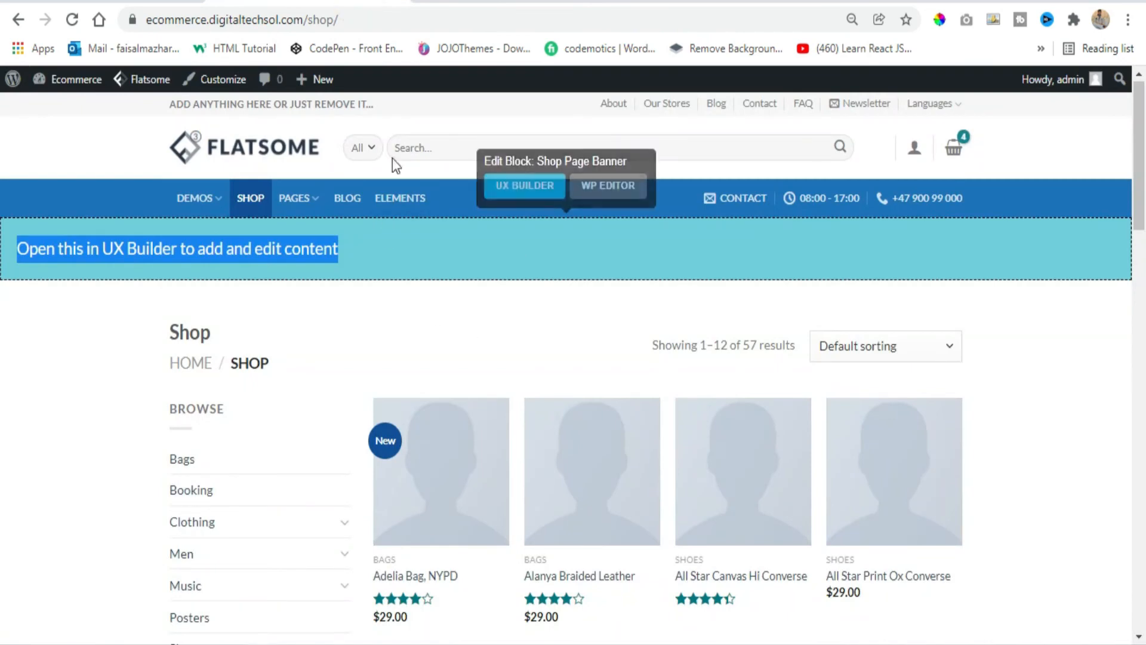
- Reload the live shop page and examine the Huge Sale banner between the header and the product listing
click(393, 299)
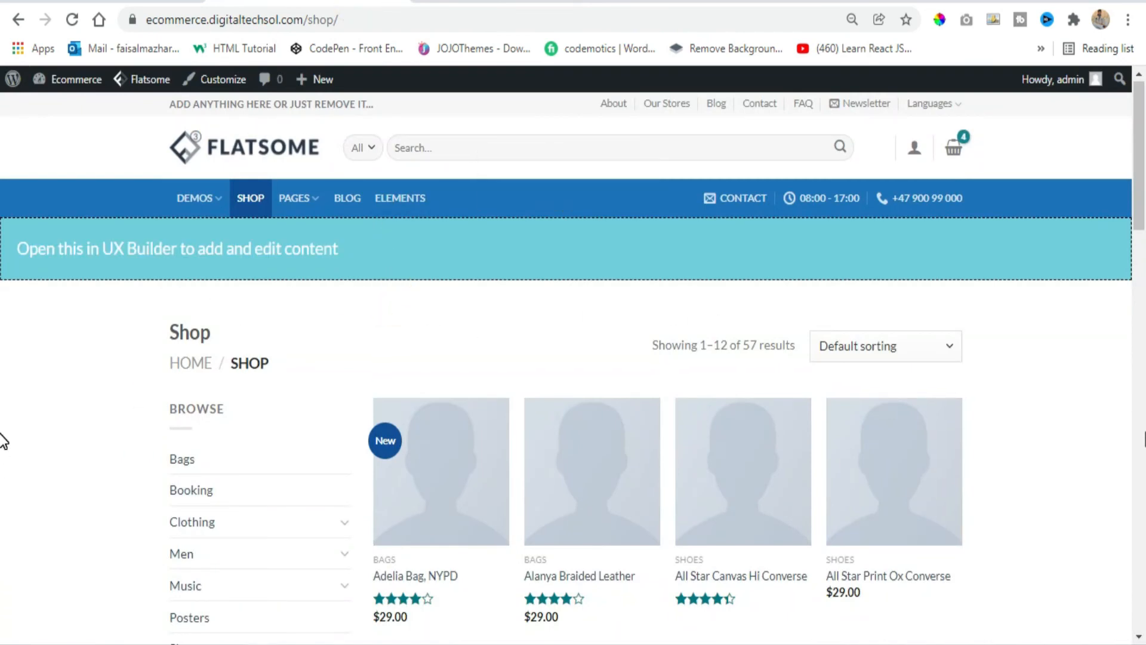
key(F5)
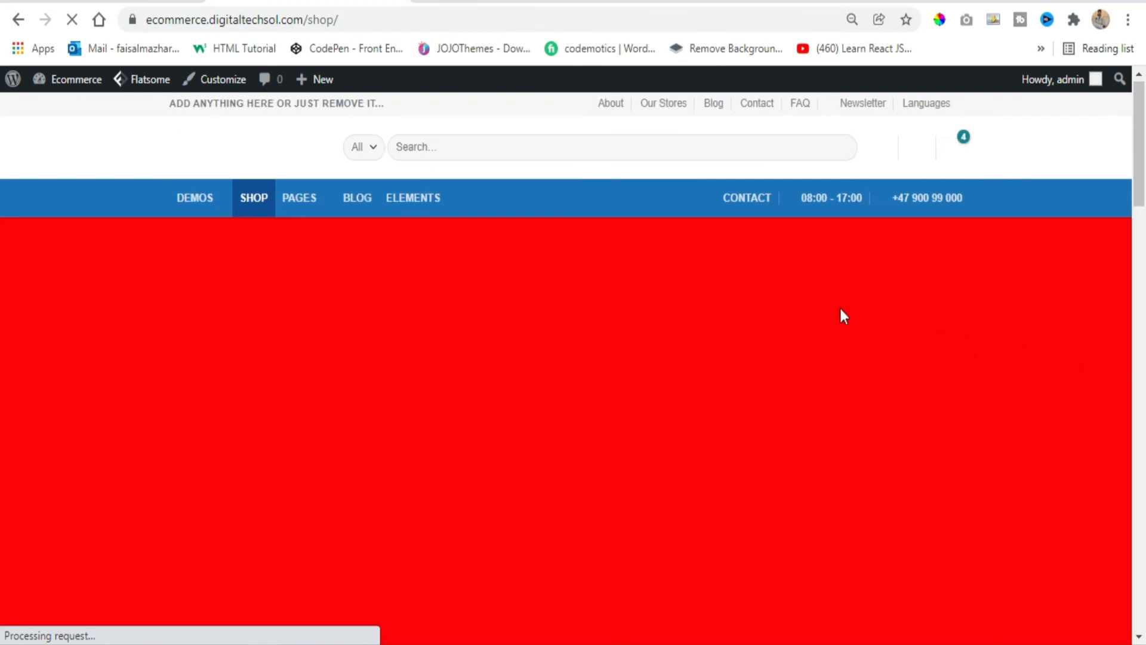
scroll(844, 308, down, 3)
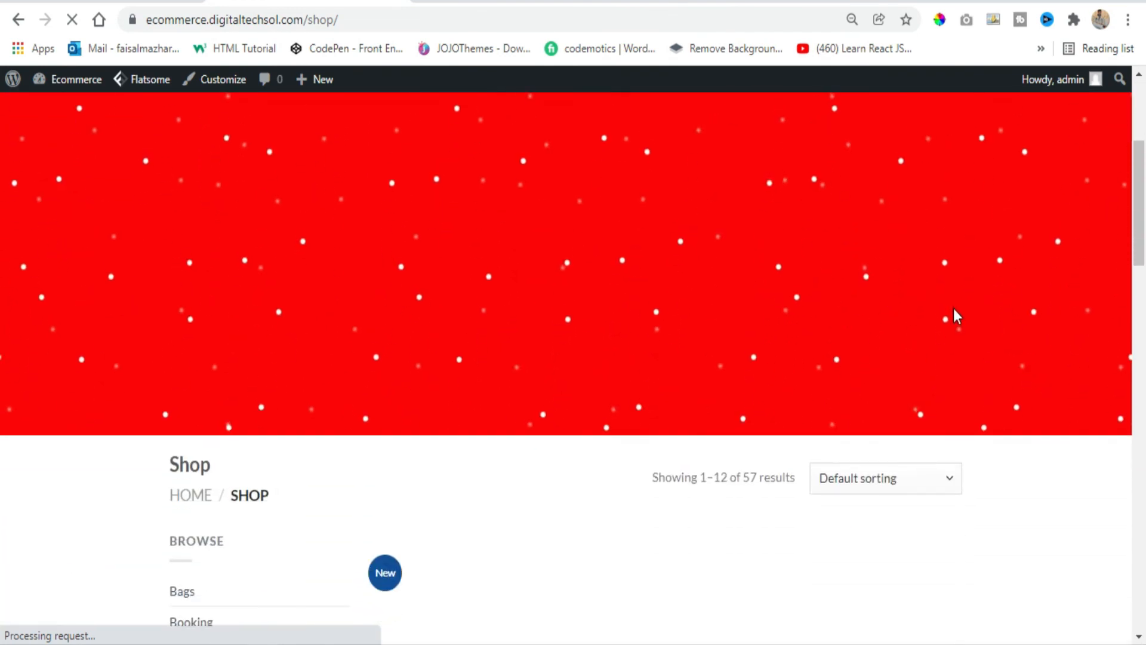
scroll(984, 371, up, 3)
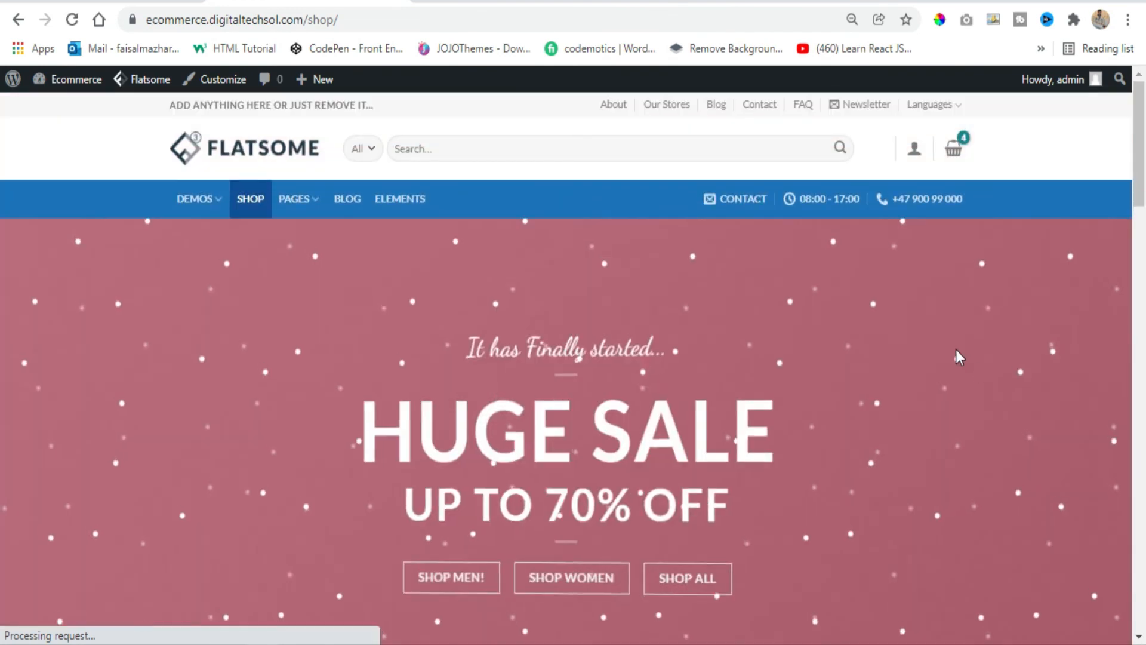
scroll(958, 356, down, 2)
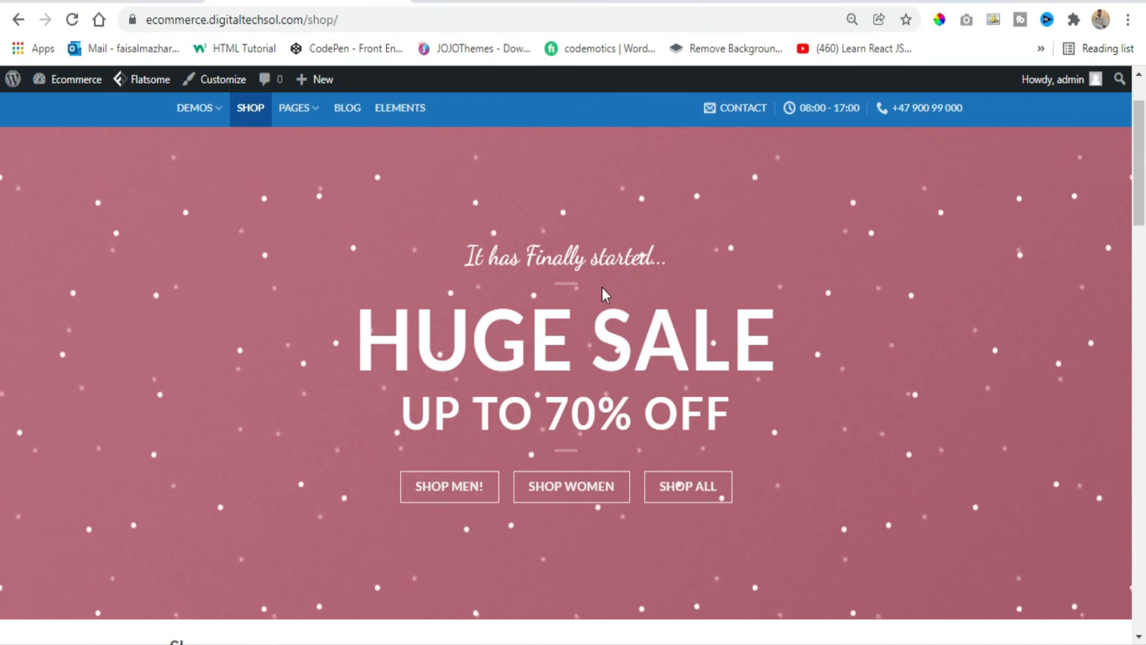
scroll(572, 313, up, 2)
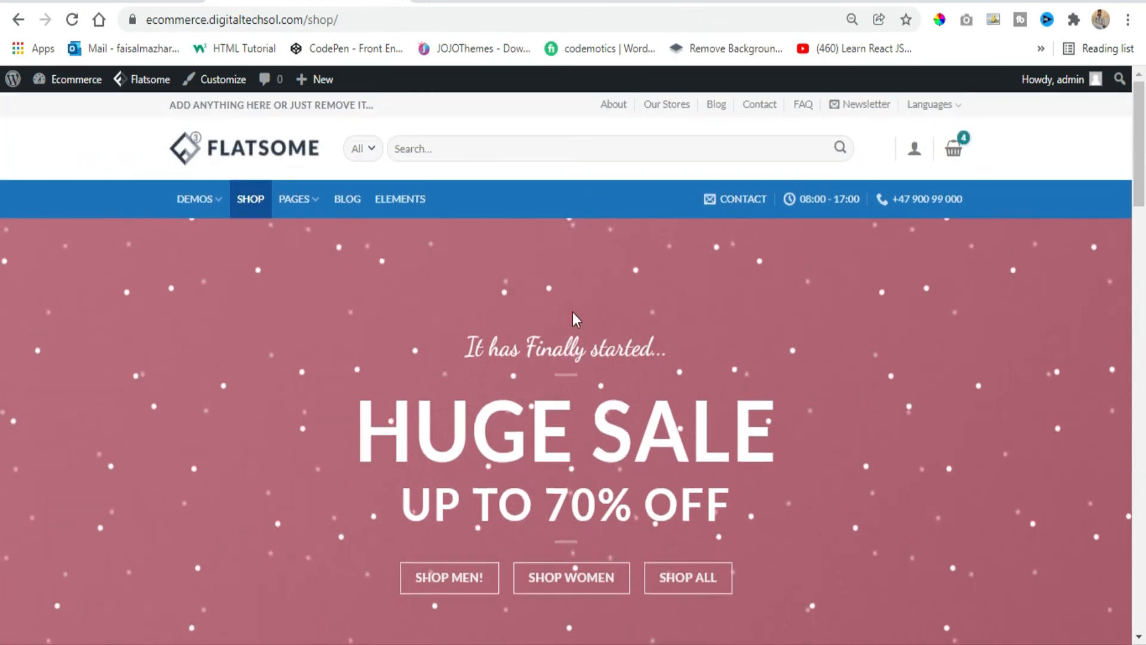
scroll(228, 317, down, 5)
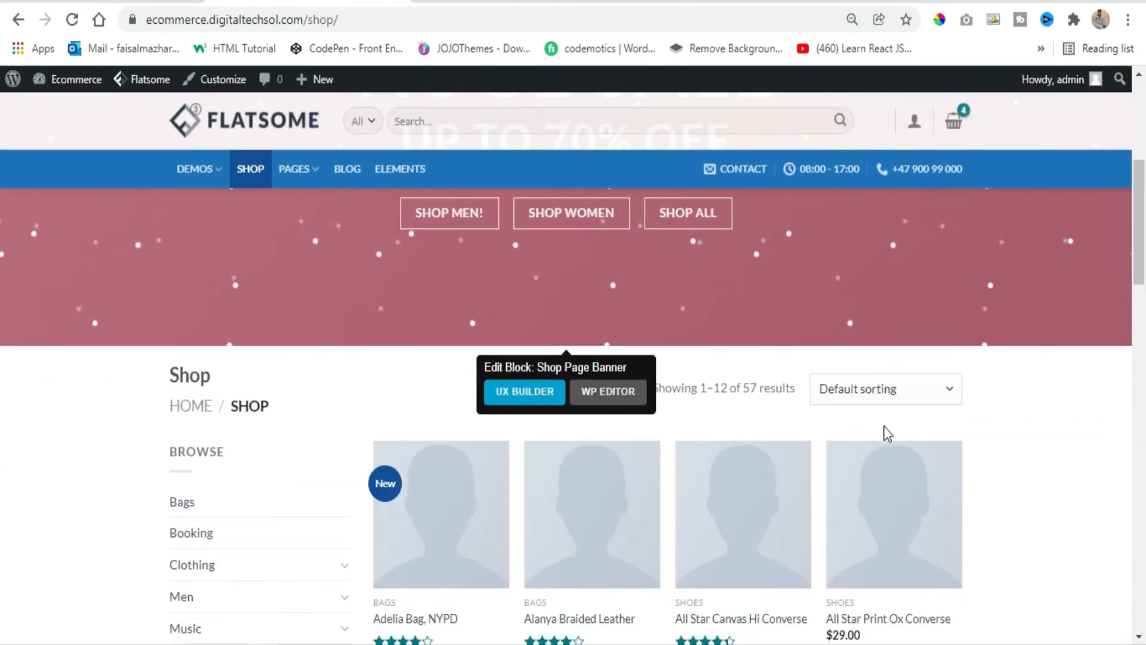
scroll(1011, 475, up, 5)
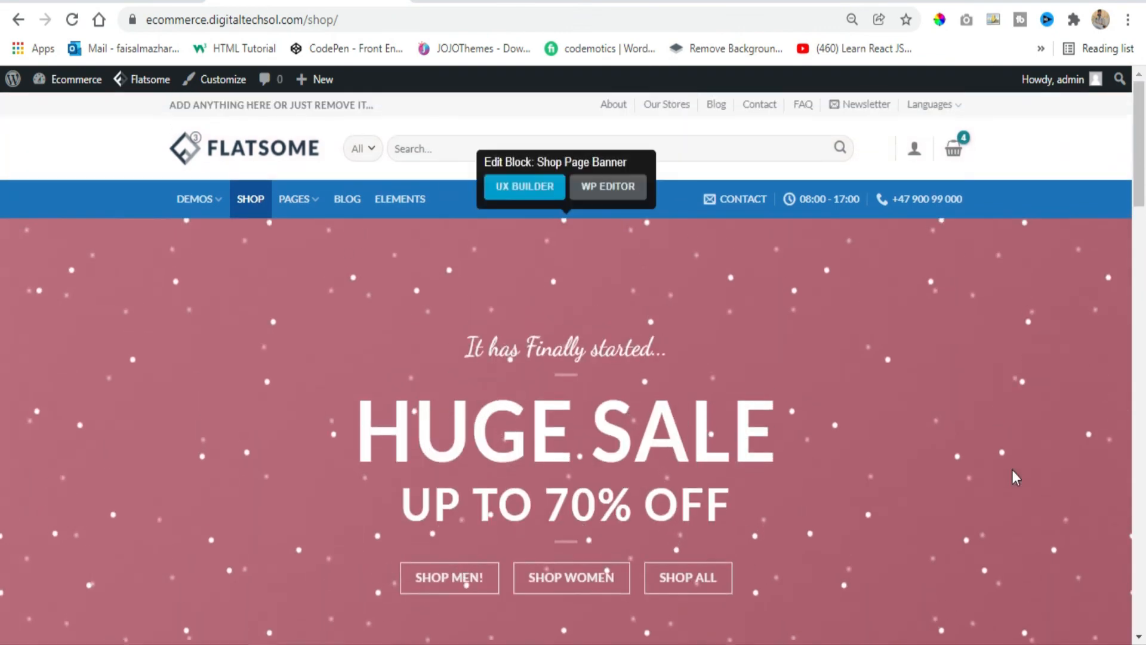